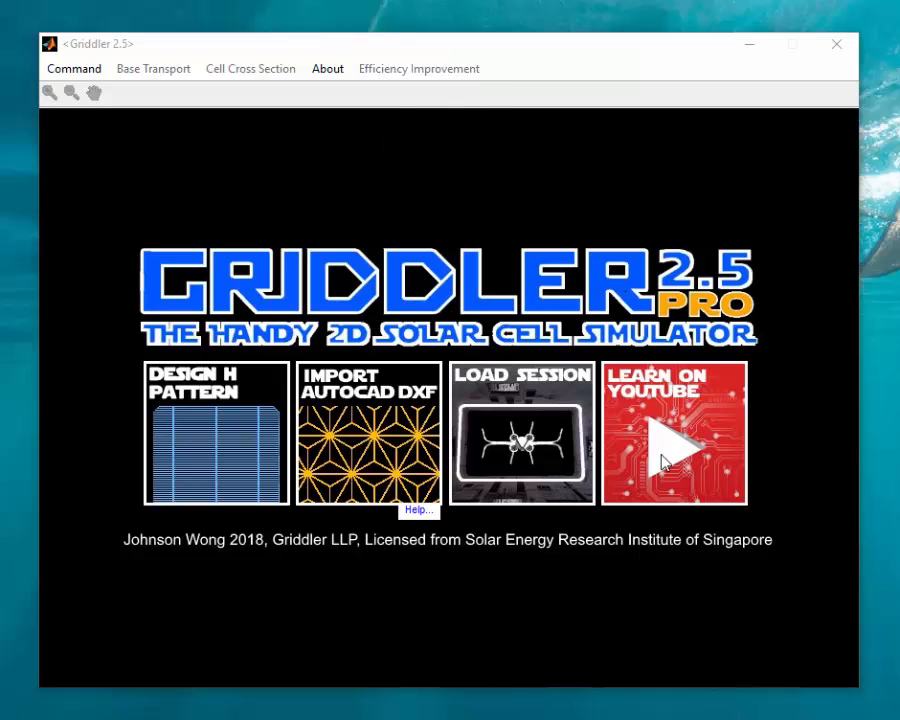
- Load the saved session PERC_example.mat and go to its Simulation Page
left_click(518, 438)
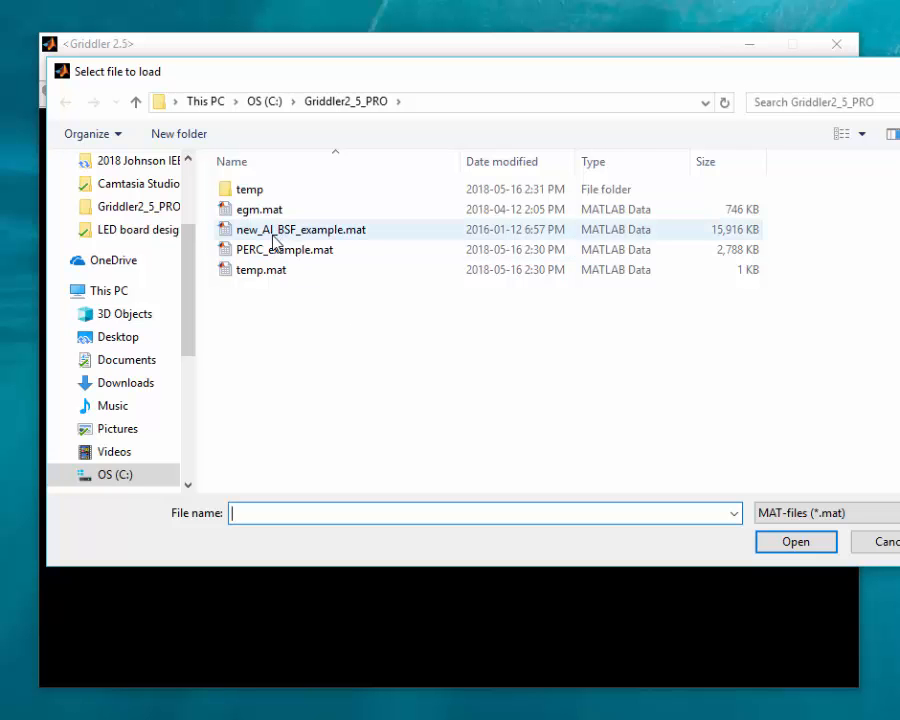
double_click(273, 253)
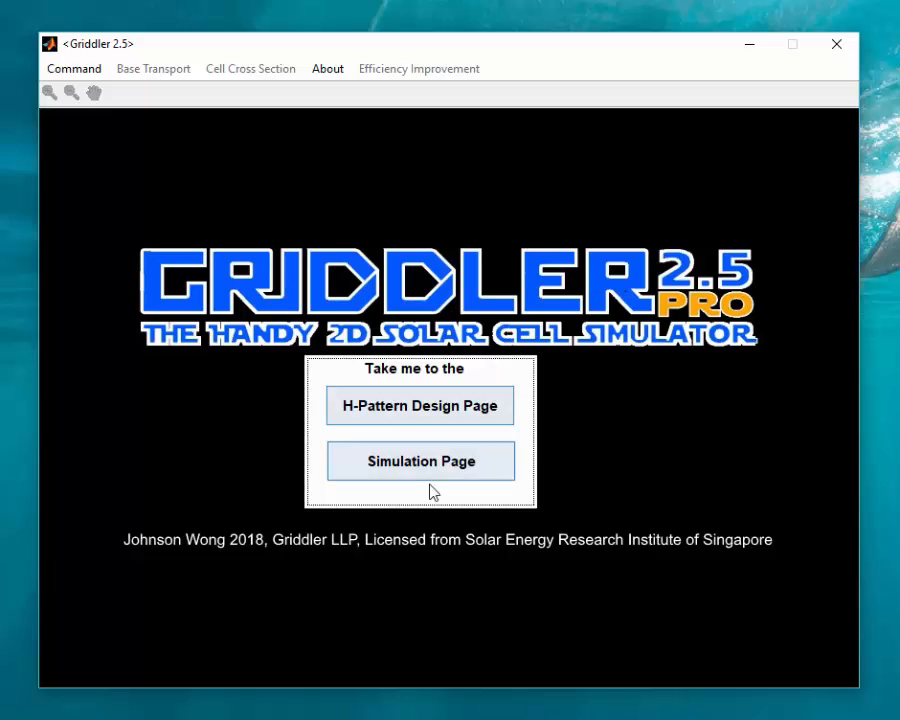
left_click(428, 466)
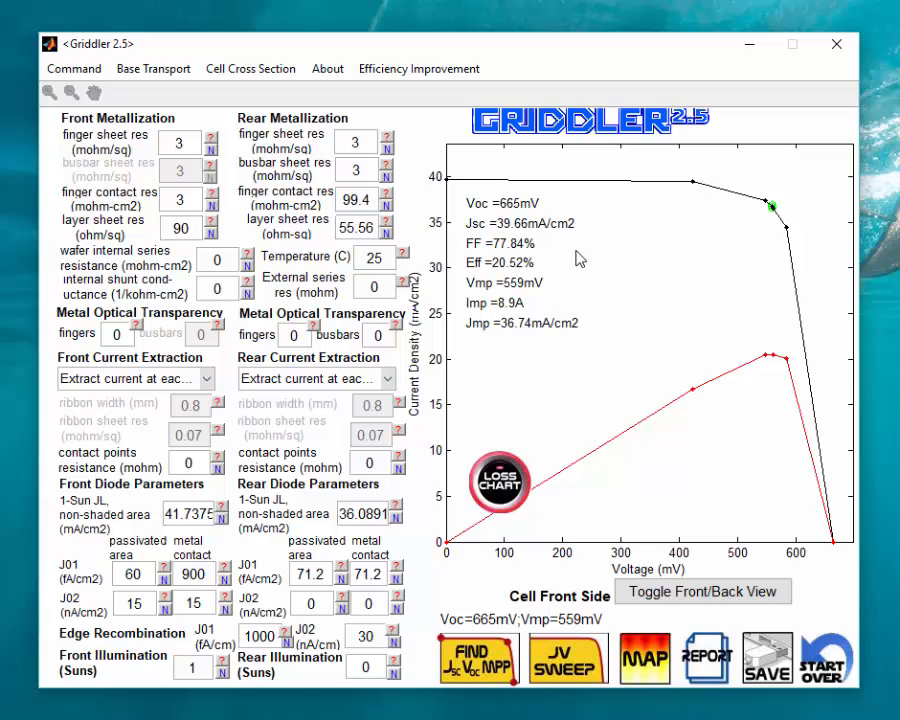
- Start Efficiency Improvement and save the session as PERC_example.mat, replacing the existing file
left_click(436, 69)
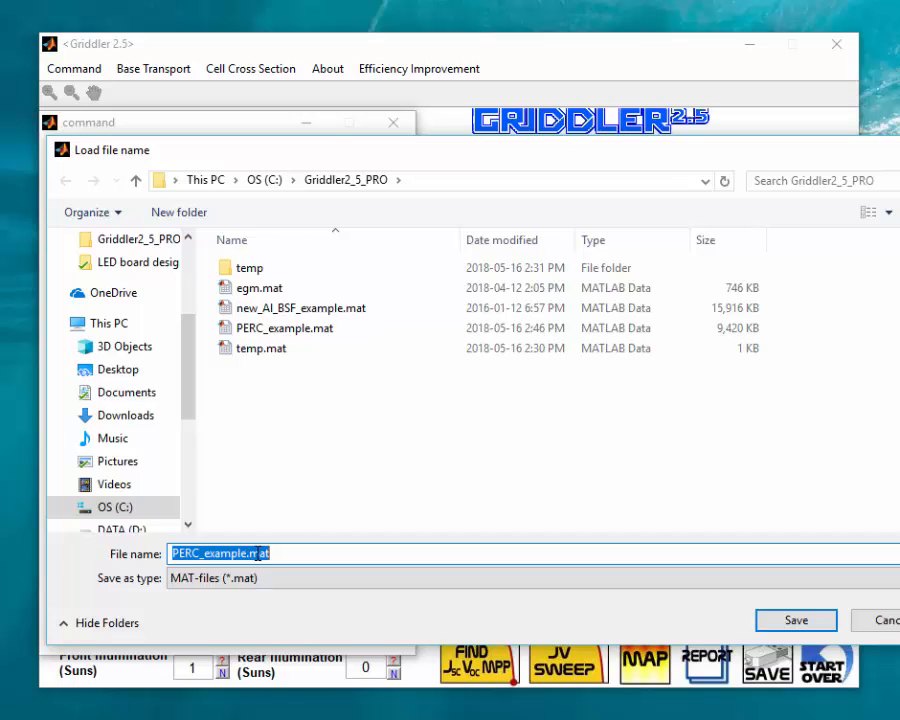
key("Return")
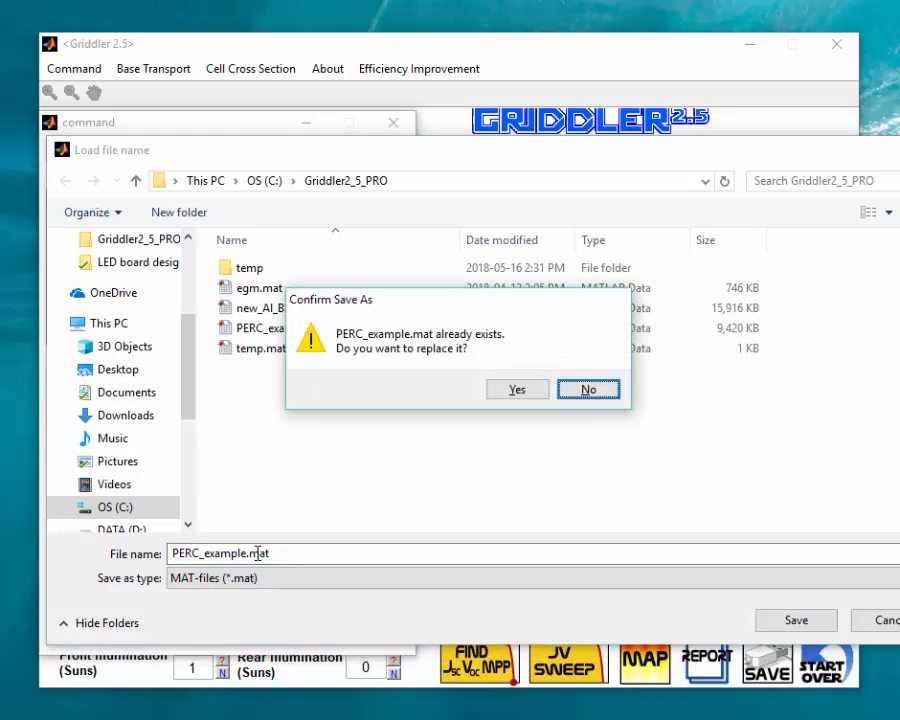
key("Left")
key("Return")
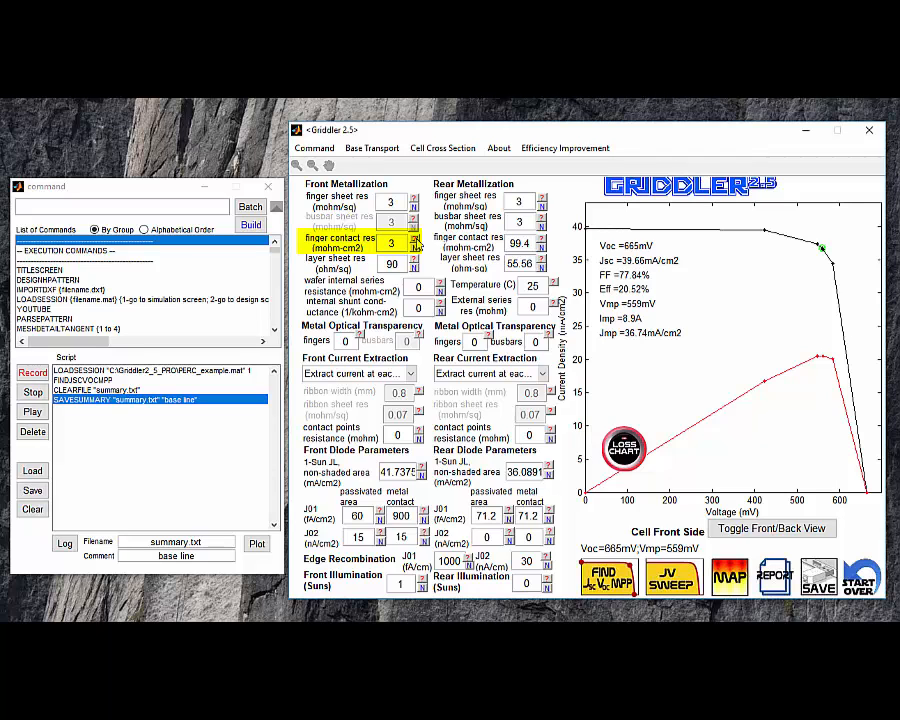
- Search the reported front finger contact resistance values for PERC and apply 0.11 mohm-cm2
left_click(414, 240)
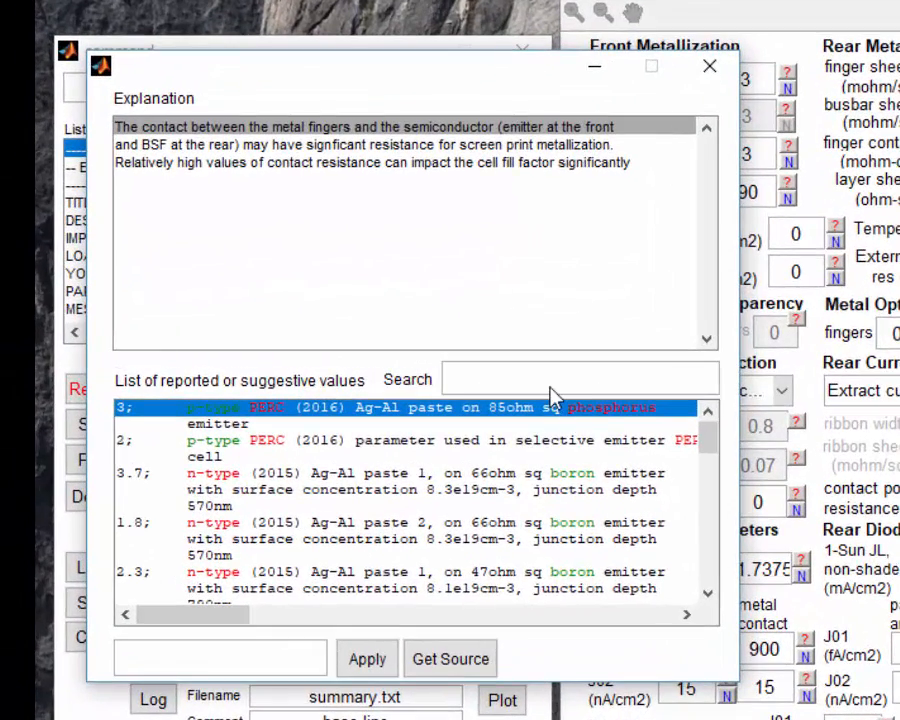
left_click(548, 382)
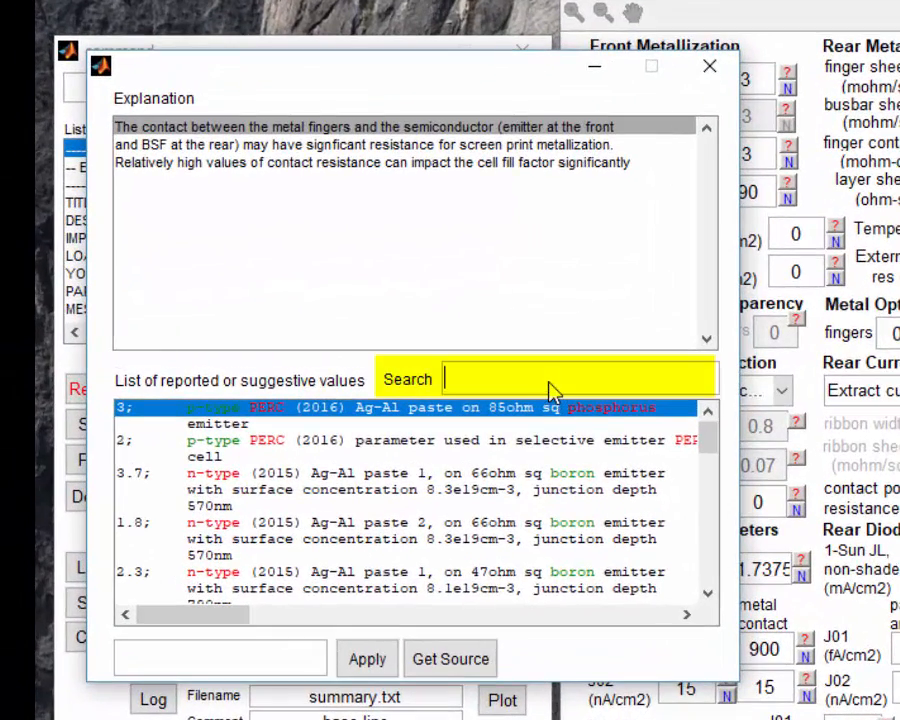
type("PERC")
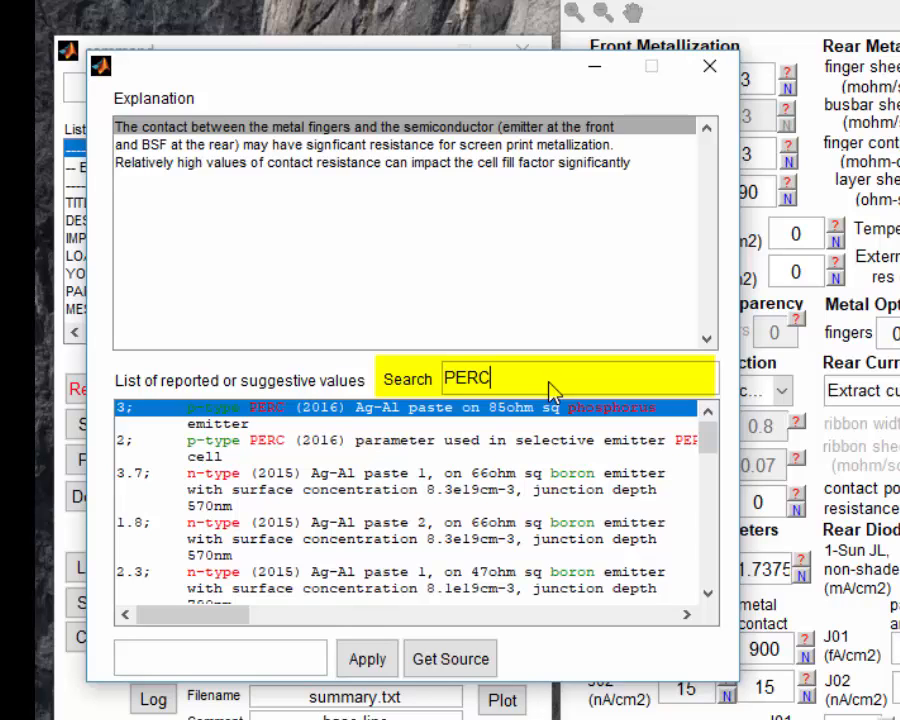
left_click_drag(706, 463, 692, 562)
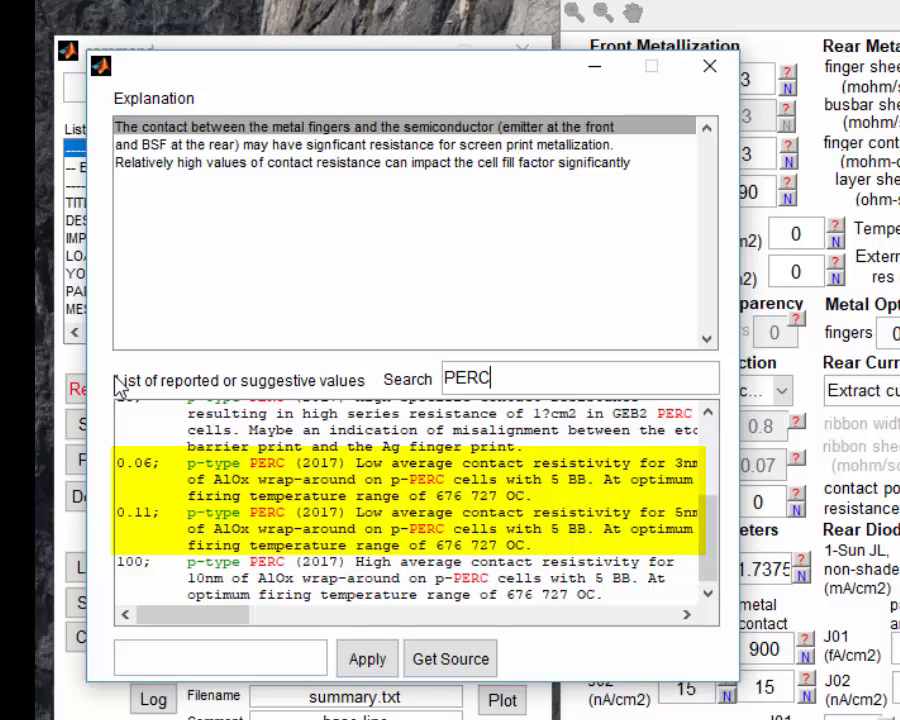
left_click(250, 532)
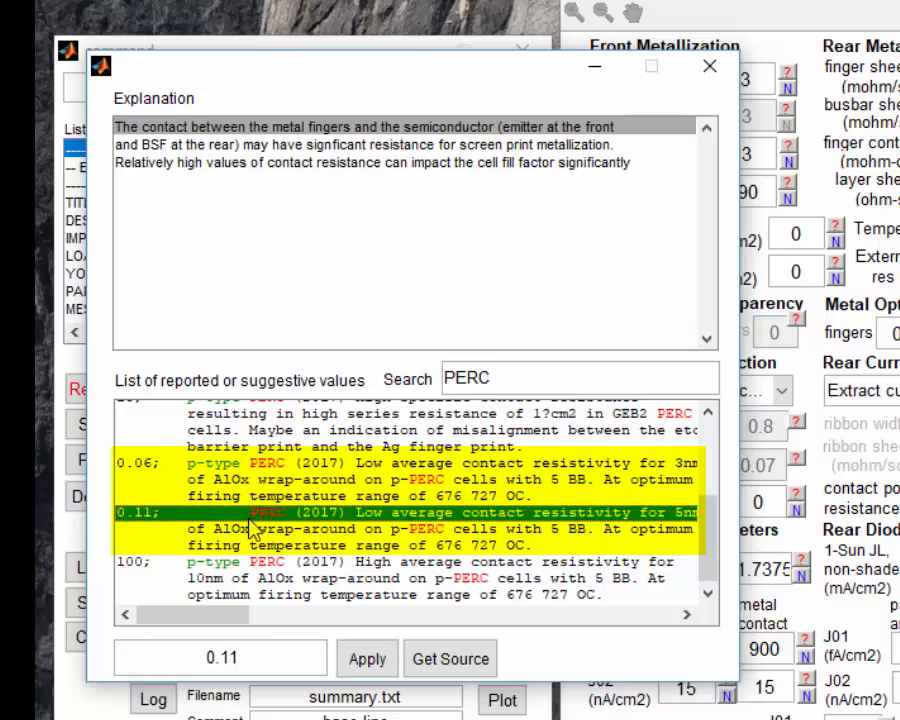
left_click(367, 659)
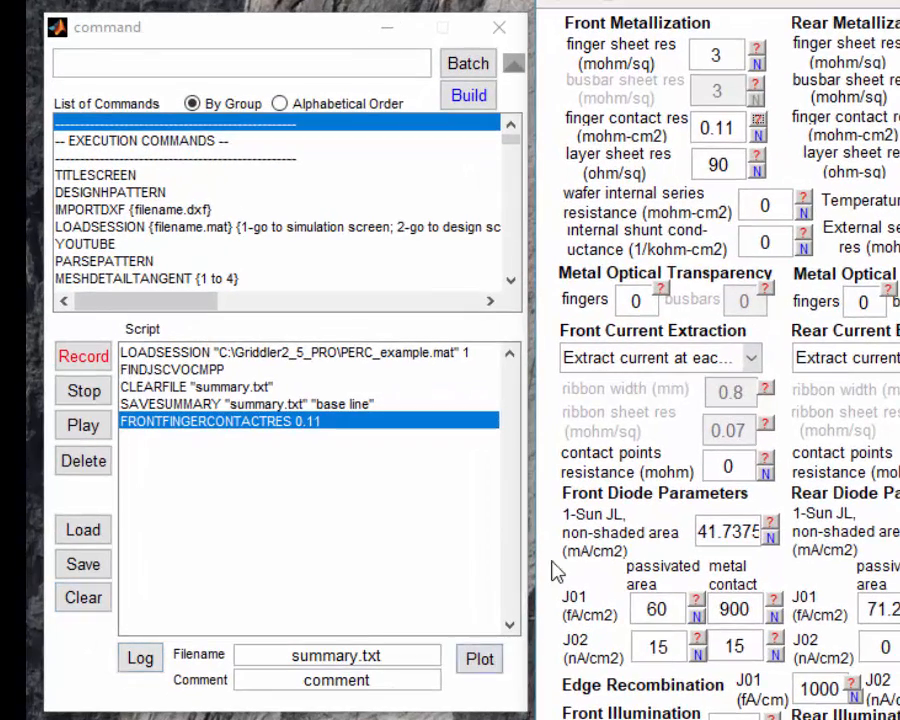
- Comment the summary.txt log entry as "lower front contact resistance"
left_click_drag(315, 640, 237, 642)
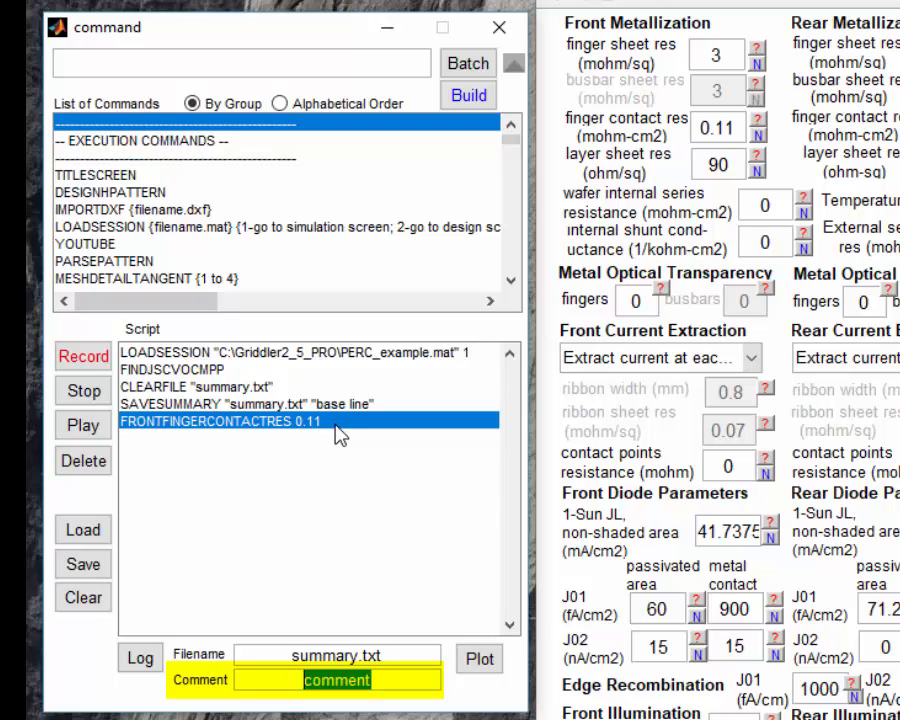
type("lower ")
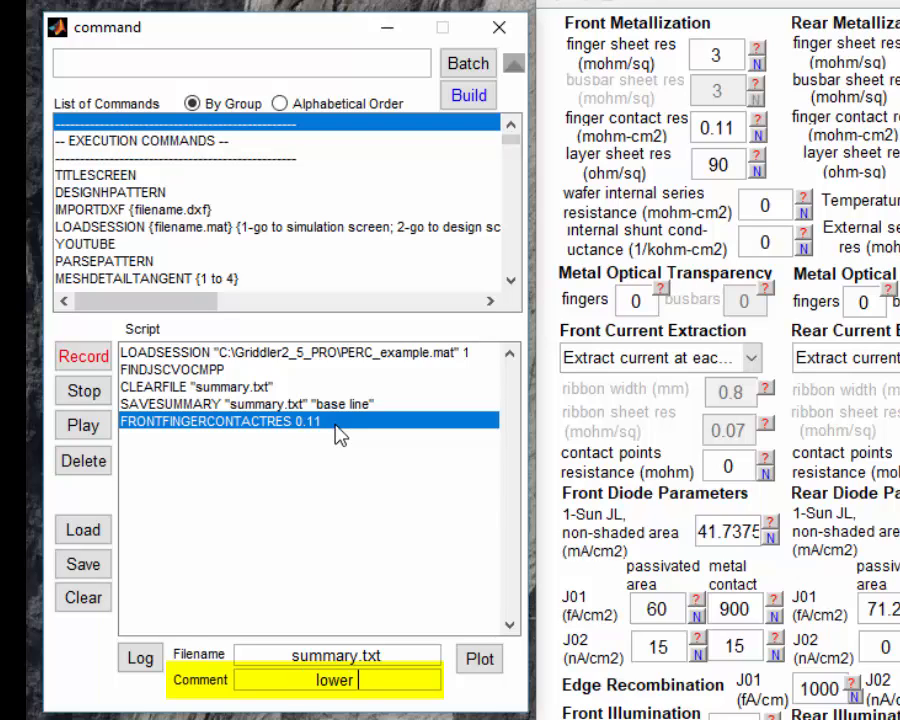
type("front contact resisan")
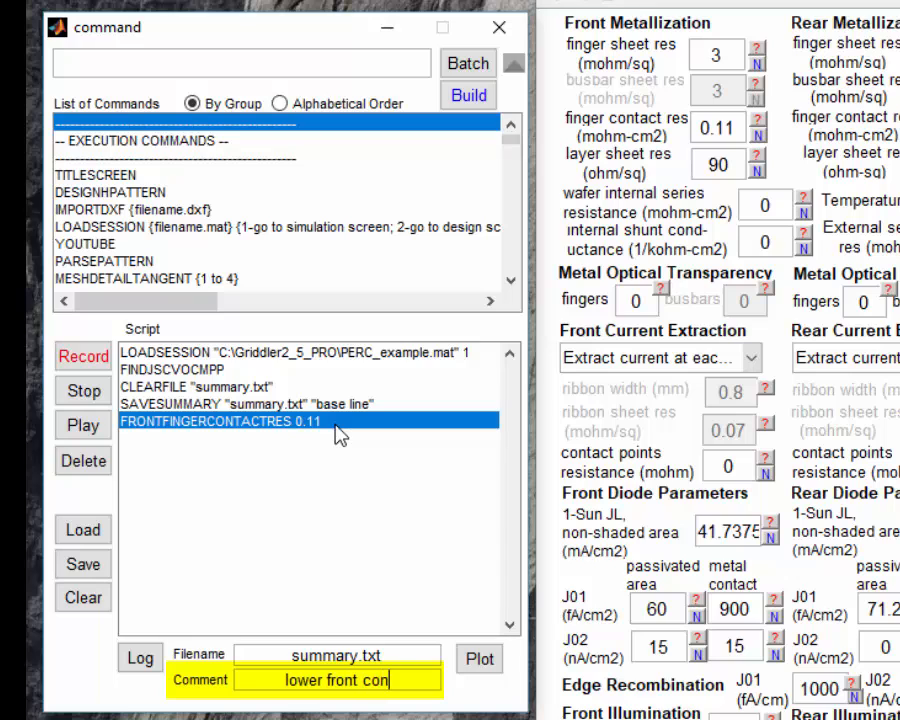
key("BackSpace")
key("BackSpace")
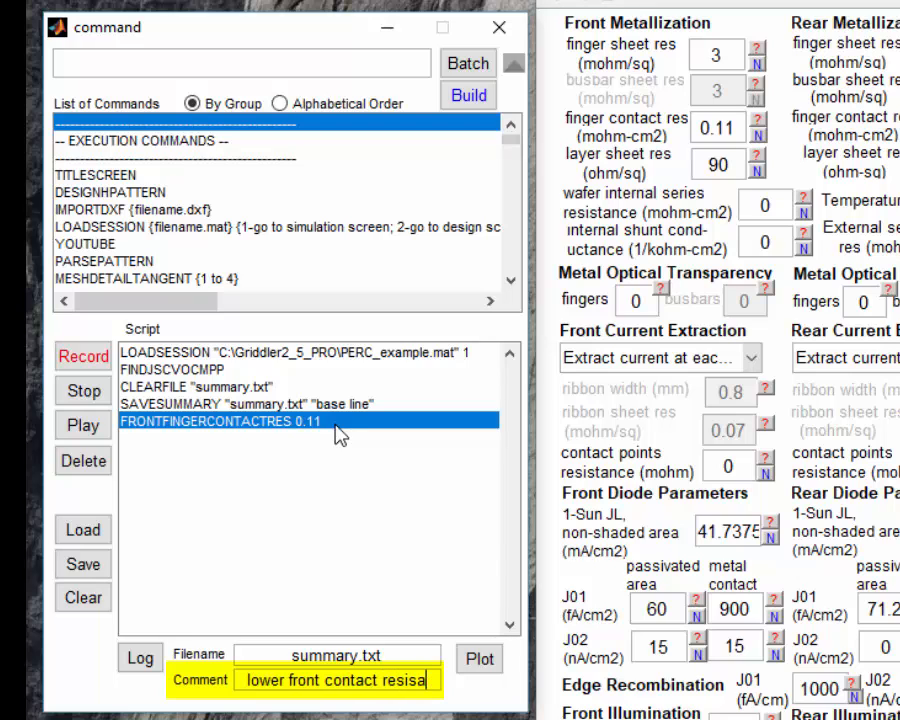
type("tance")
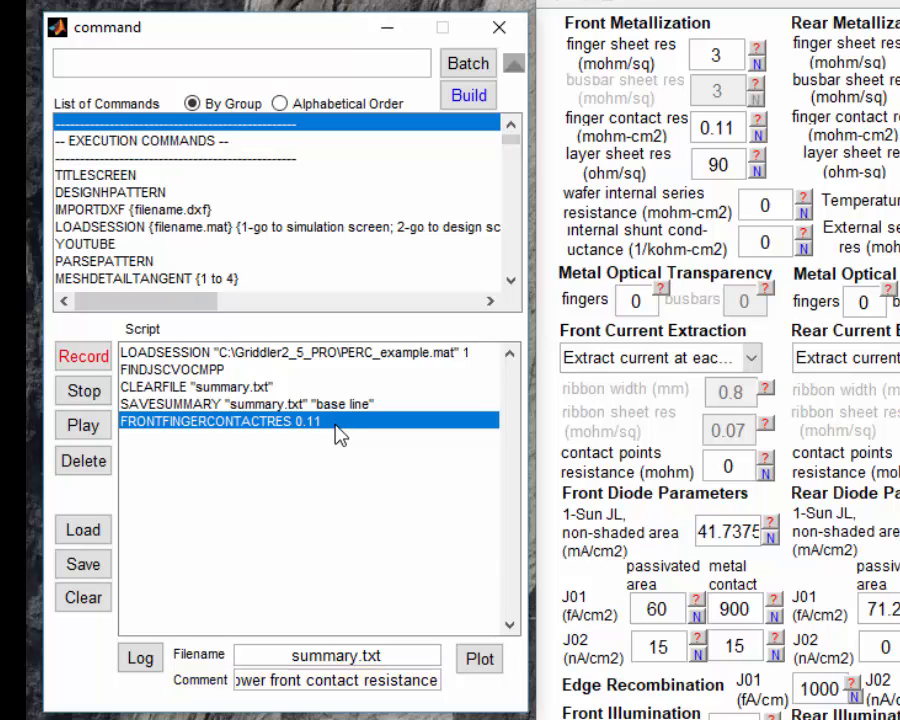
key("Return")
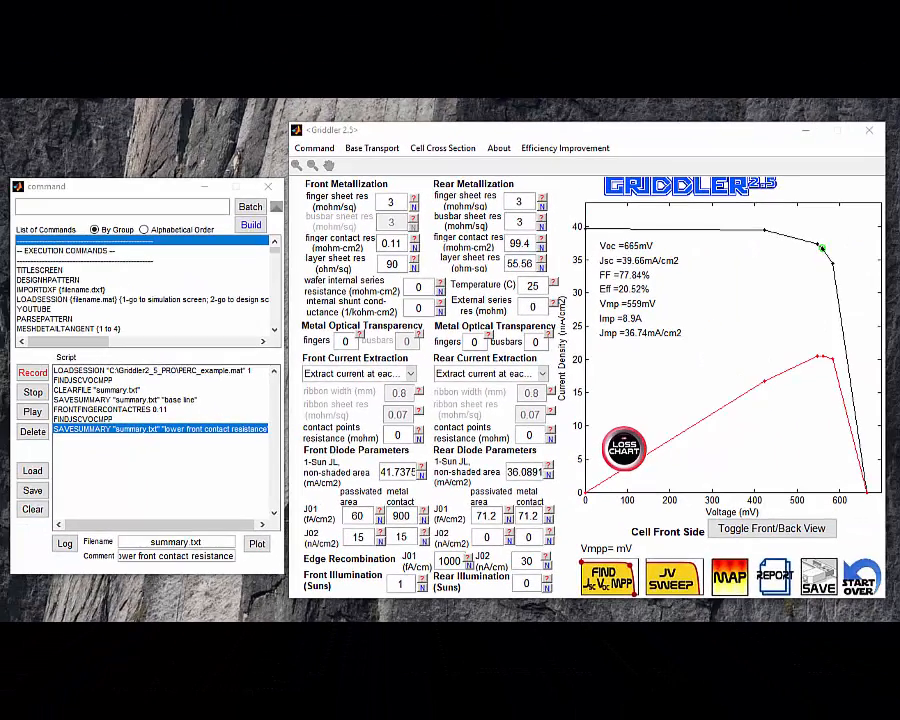
- Open the Base Transport settings and apply the reported PERC contact SRV of 440 cm/s
left_click(365, 149)
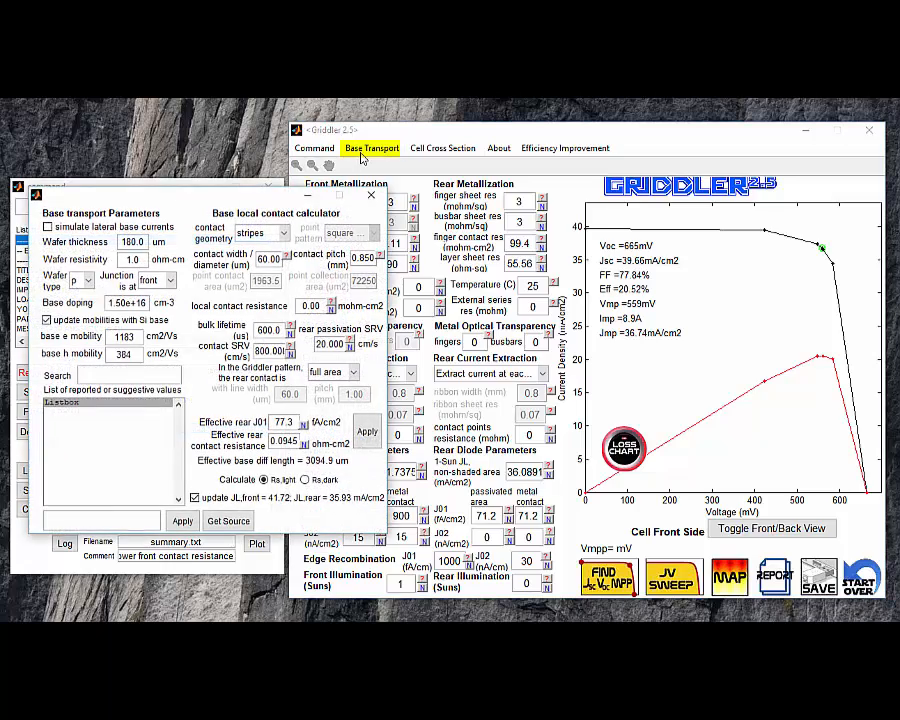
left_click_drag(268, 198, 549, 229)
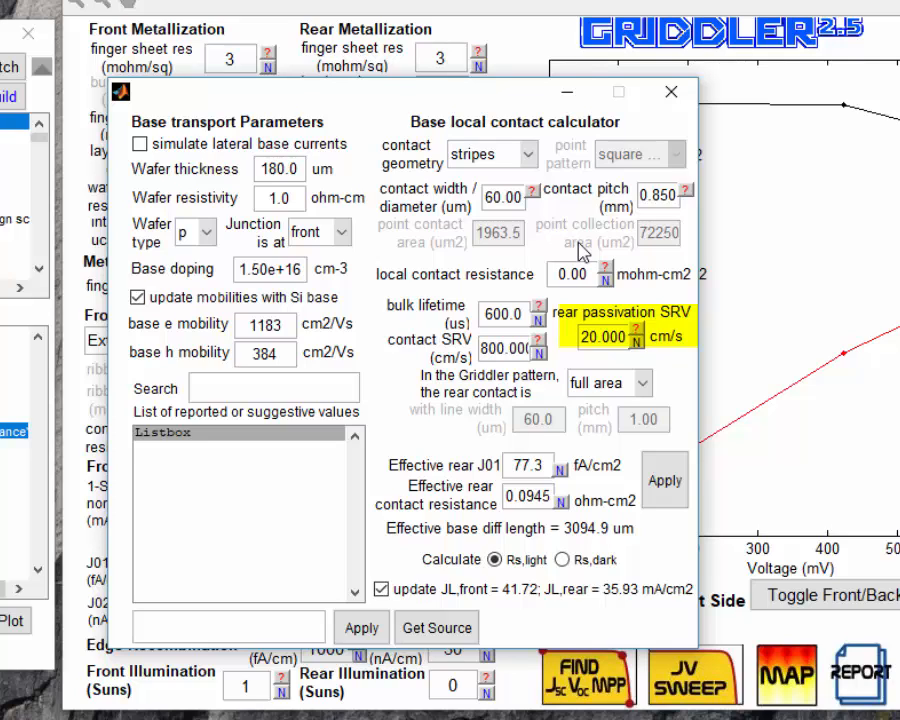
left_click(539, 342)
left_click(172, 594)
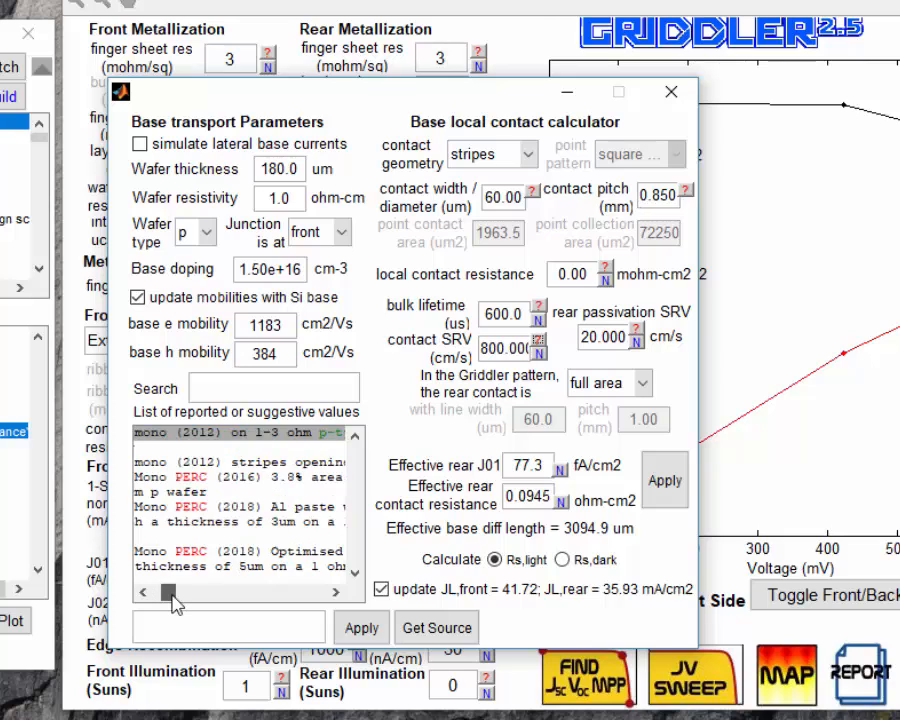
left_click_drag(172, 595, 158, 595)
left_click(212, 562)
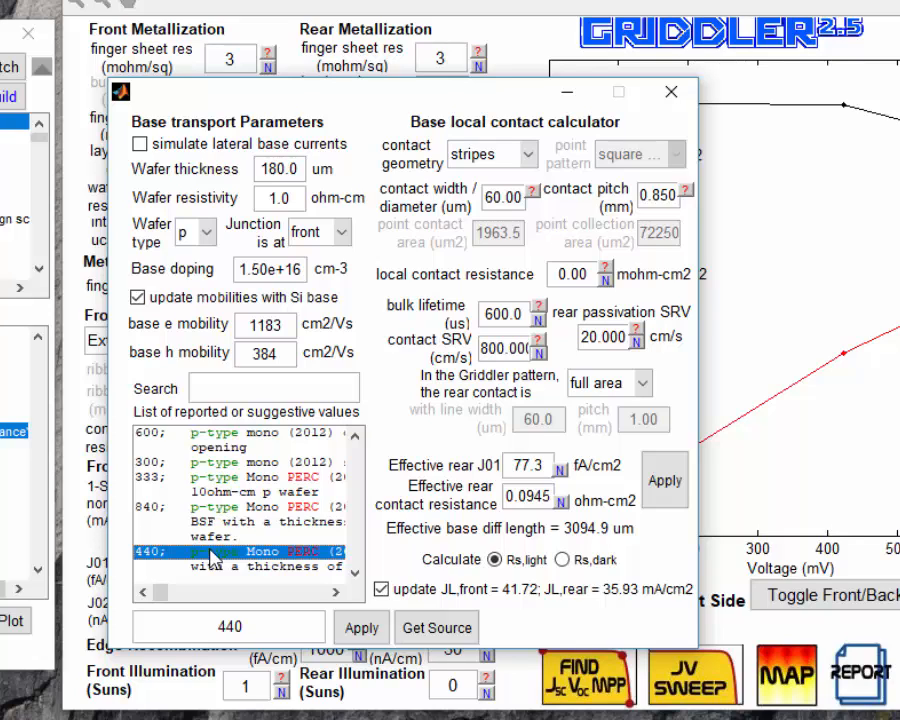
left_click(356, 630)
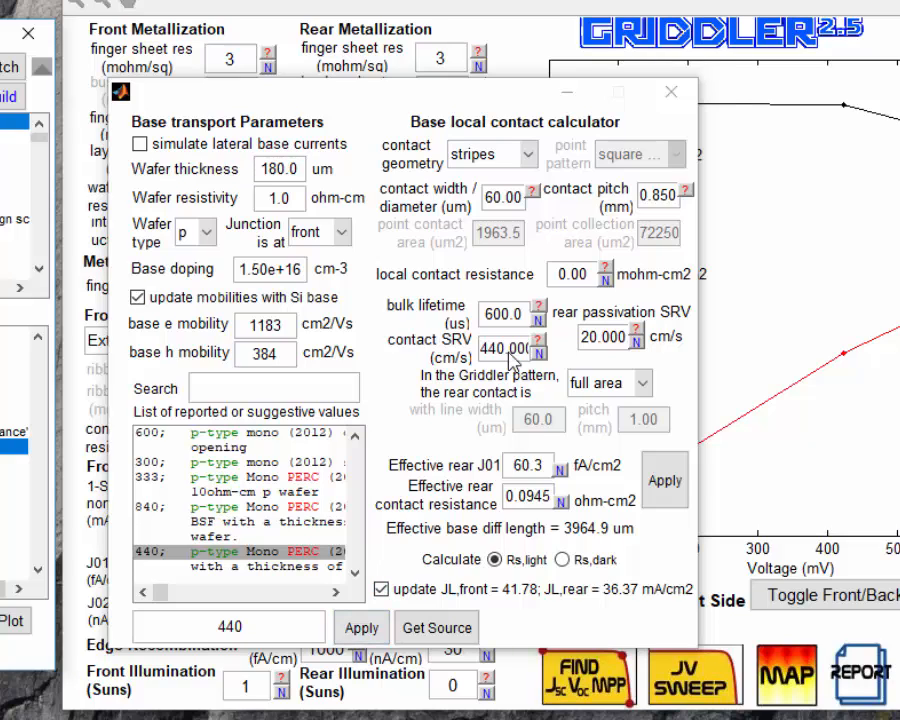
- Apply the reported mono PERC rear passivation SRV of 10 cm/s
left_click(636, 331)
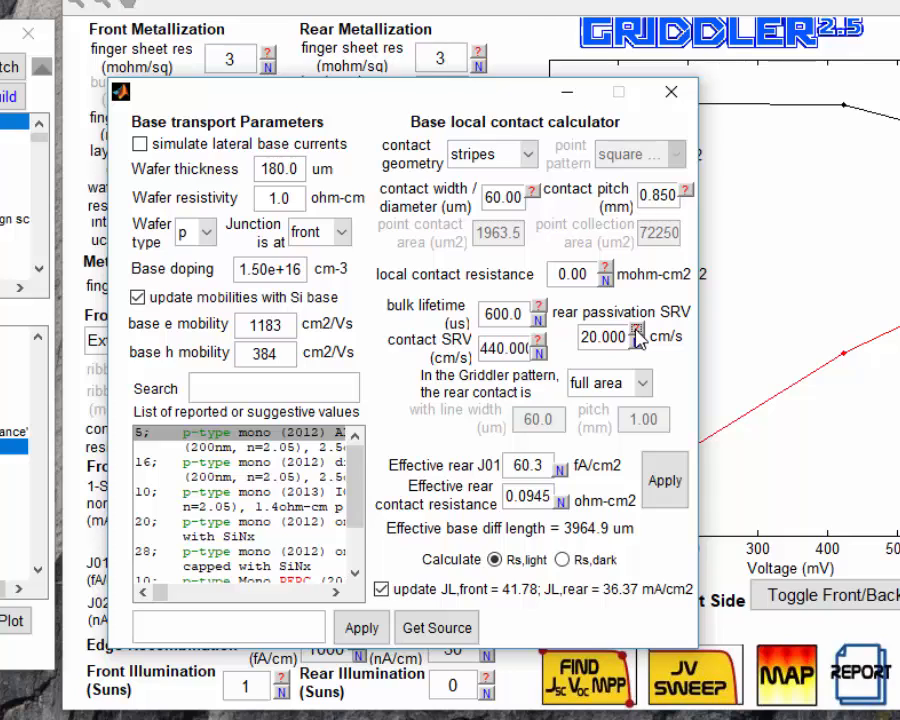
scroll(363, 488, "down", 3)
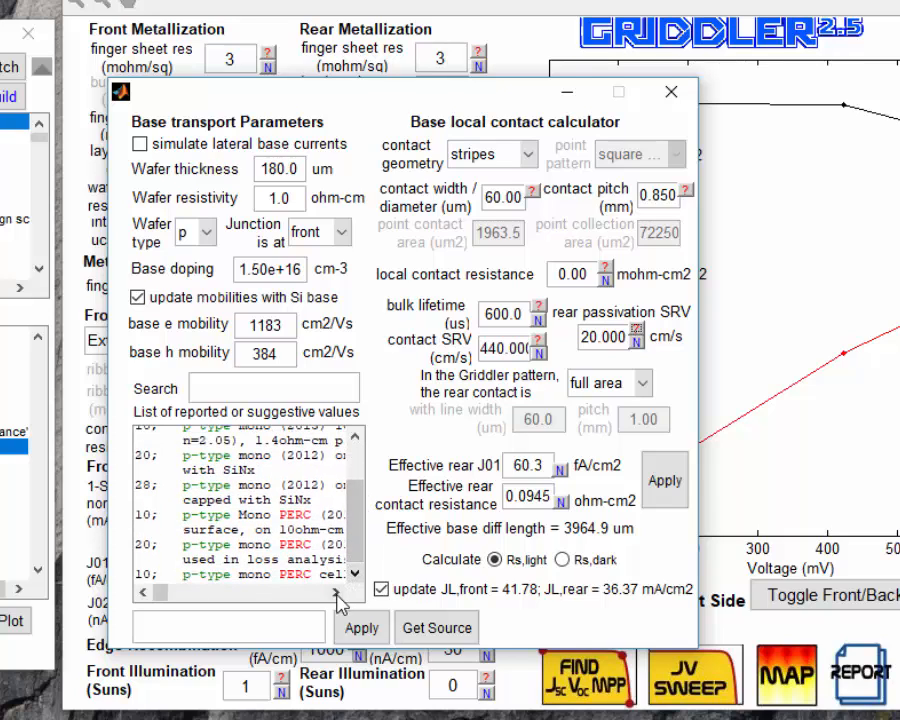
left_click(183, 576)
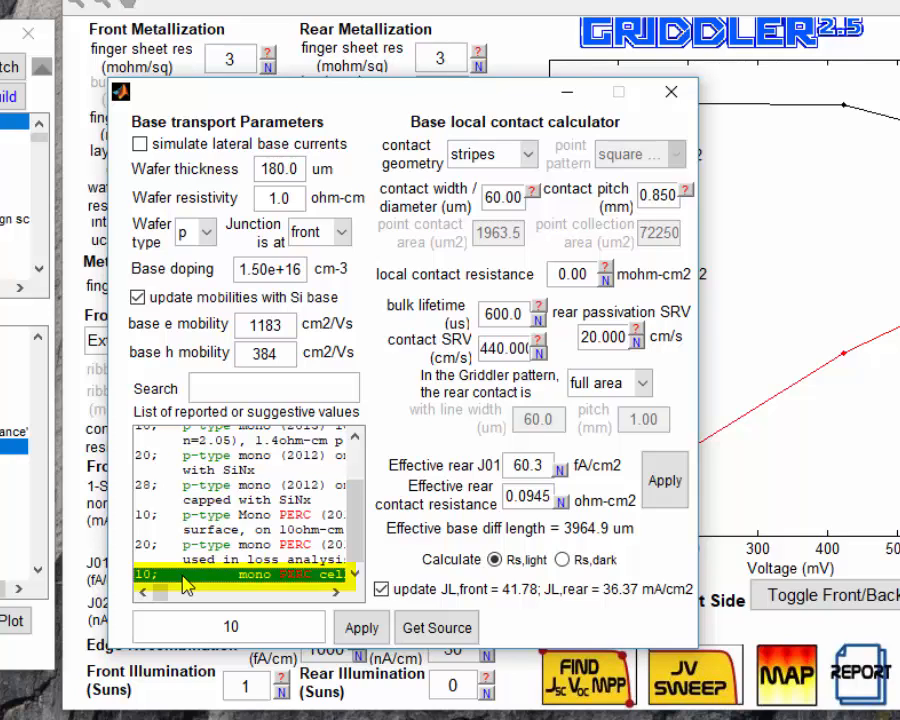
left_click(362, 627)
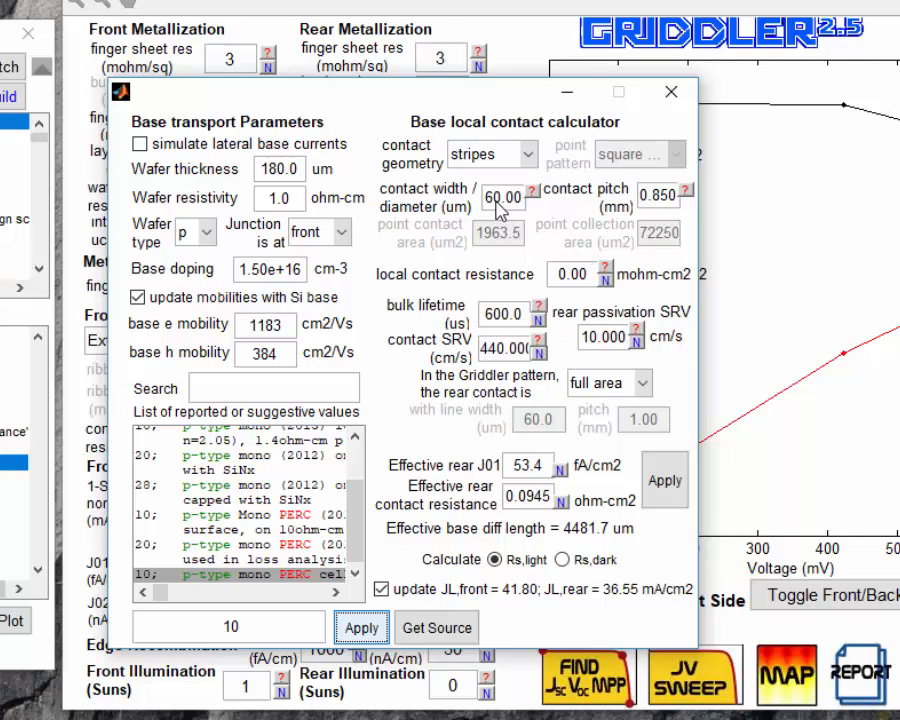
- Set the rear contact width to 40 um and contact pitch to 0.6 mm, apply the effective rear values and close the calculator
left_click_drag(497, 198, 486, 199)
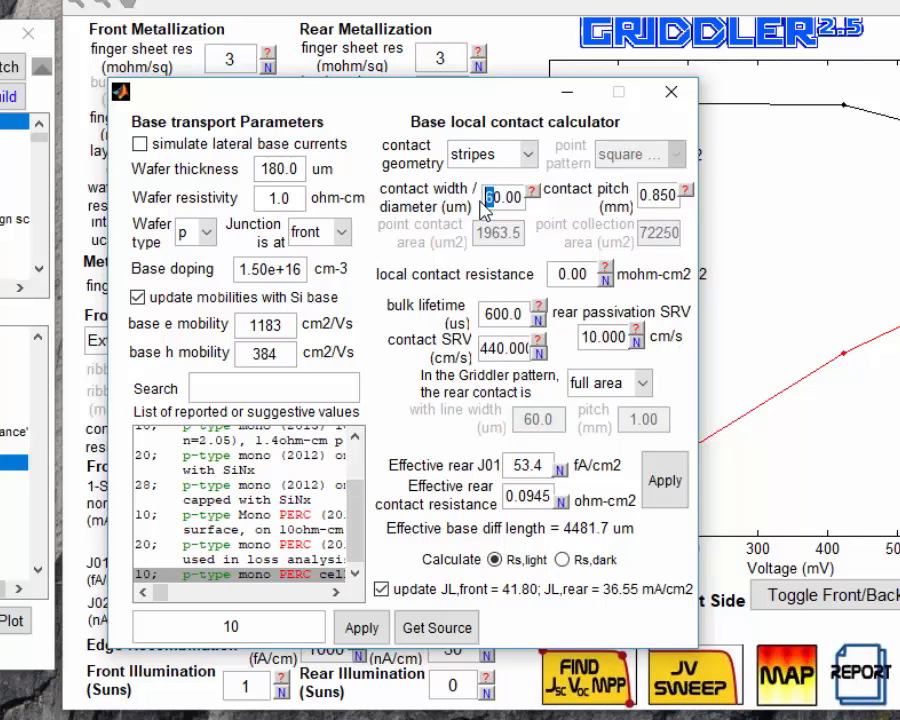
type("4")
key("Return")
left_click_drag(651, 195, 707, 208)
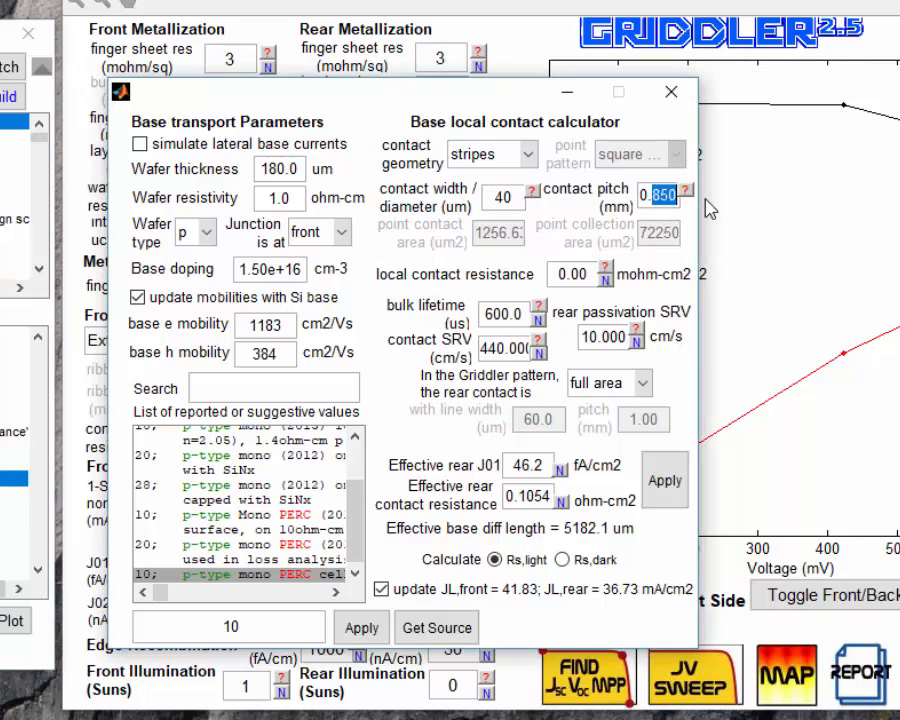
type("6")
key("Return")
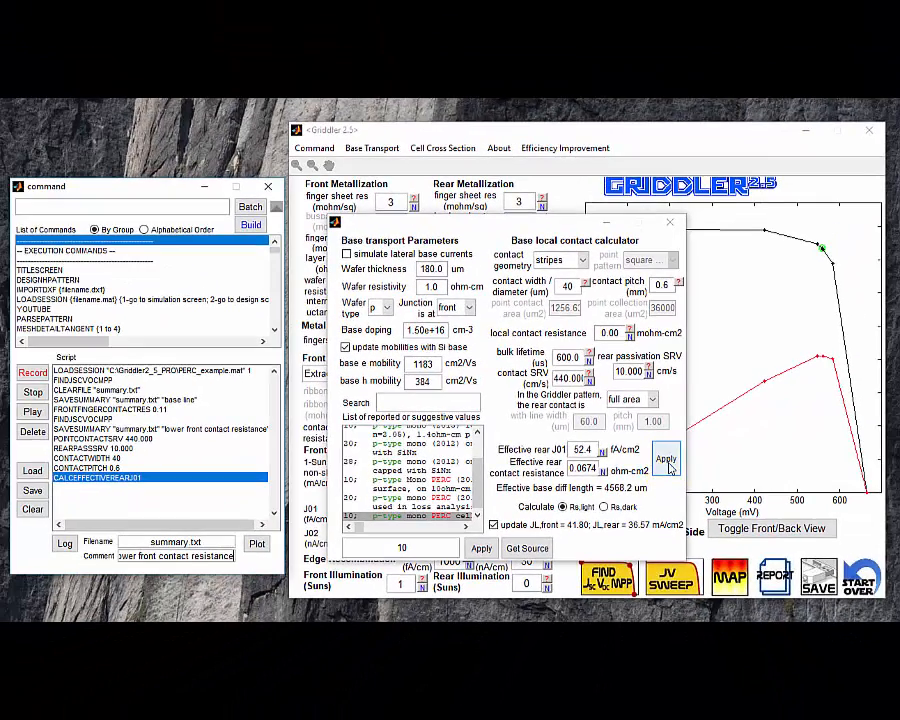
left_click(672, 225)
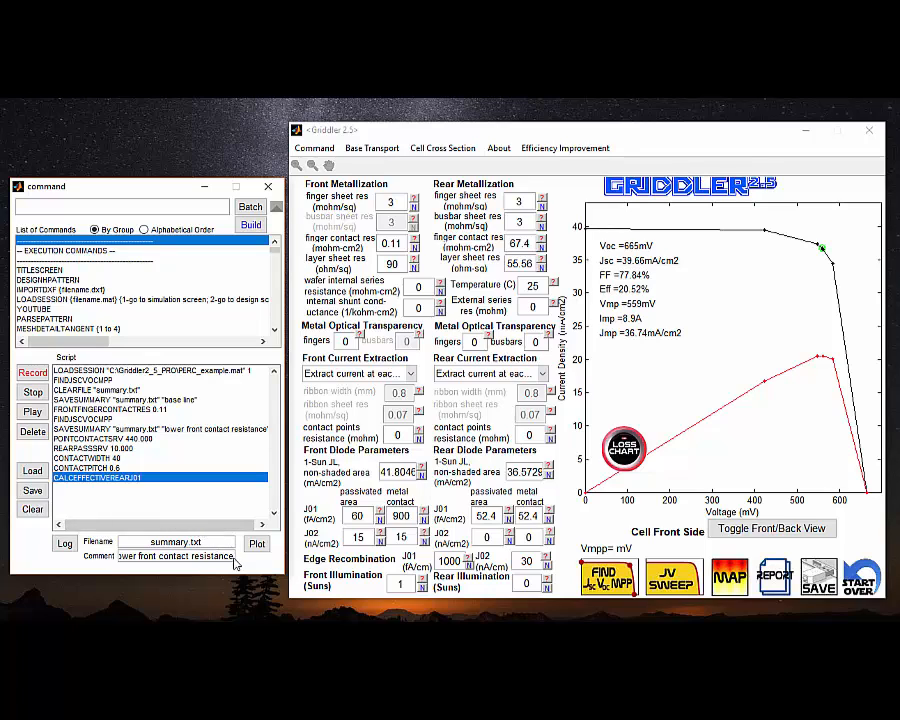
- Log the rear contact case to summary.txt with the comment "optimized rear local contact"
left_click_drag(232, 558, 134, 560)
key("BackSpace")
type("o")
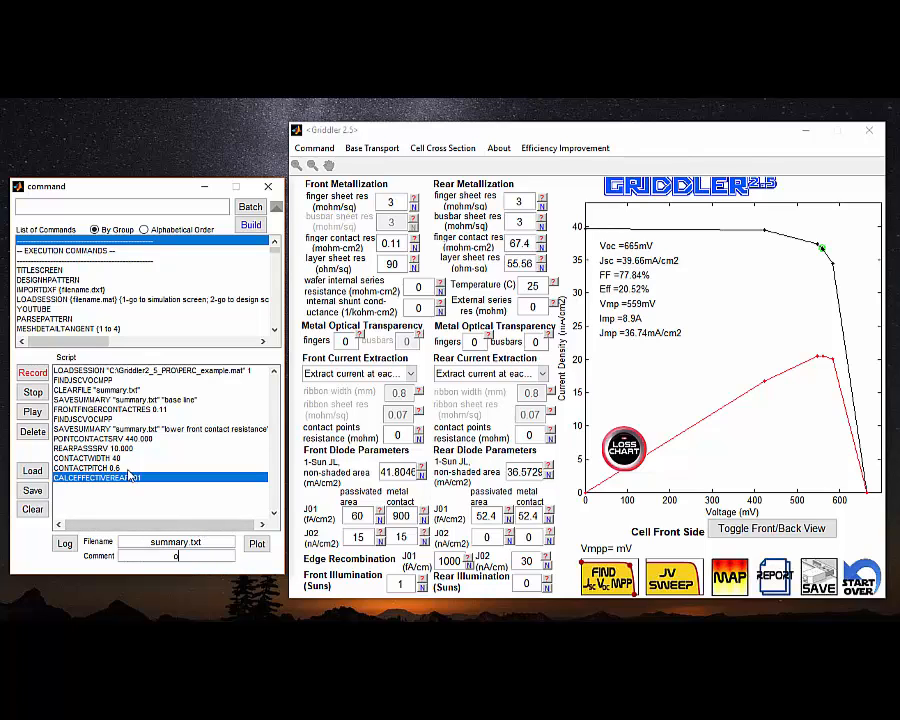
type("ptimized rear local contact")
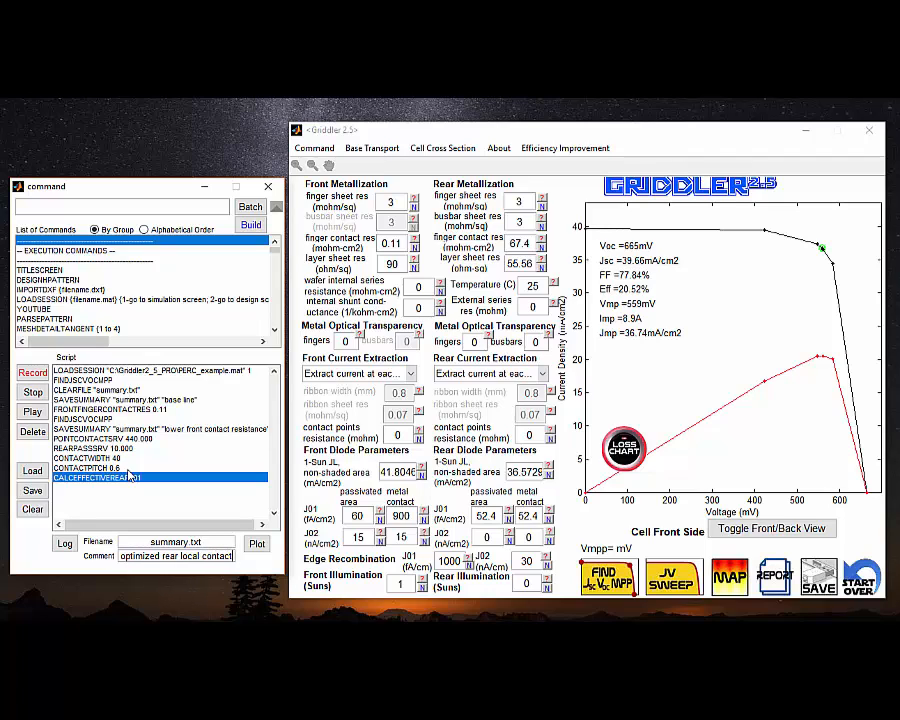
left_click(32, 490)
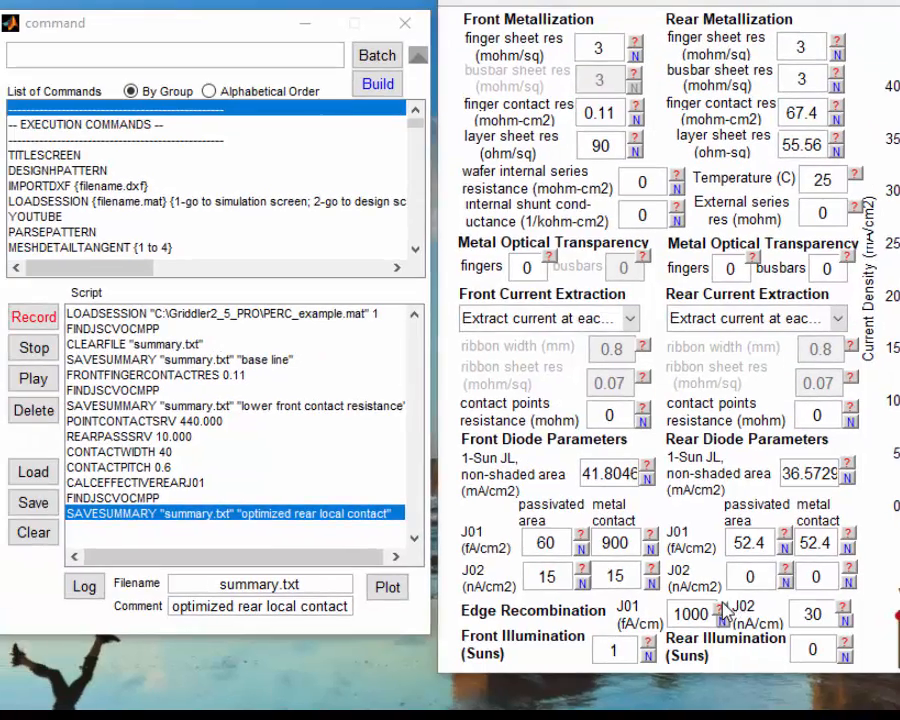
- Apply the reported laser + NaOH edge recombination value of J02 = 1.72 nA/cm
left_click(719, 607)
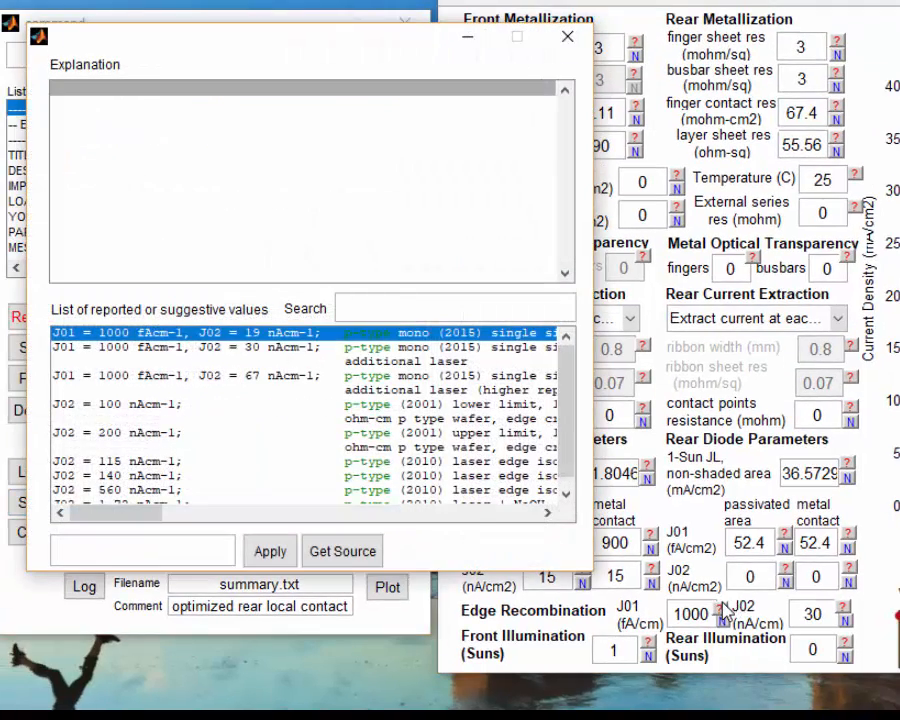
scroll(568, 476, "down", 1)
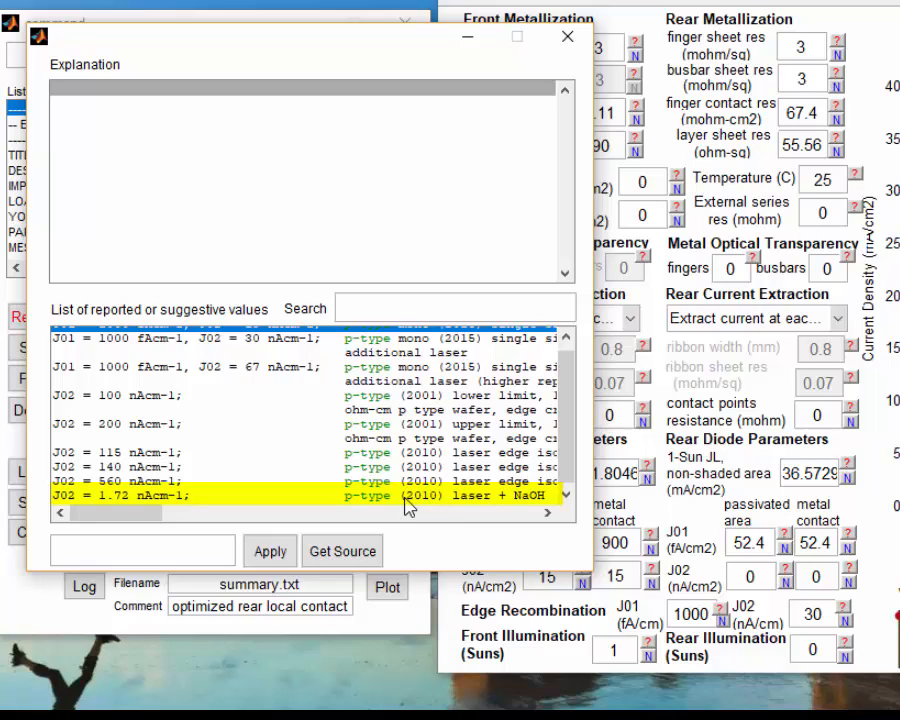
left_click(168, 507)
left_click(270, 551)
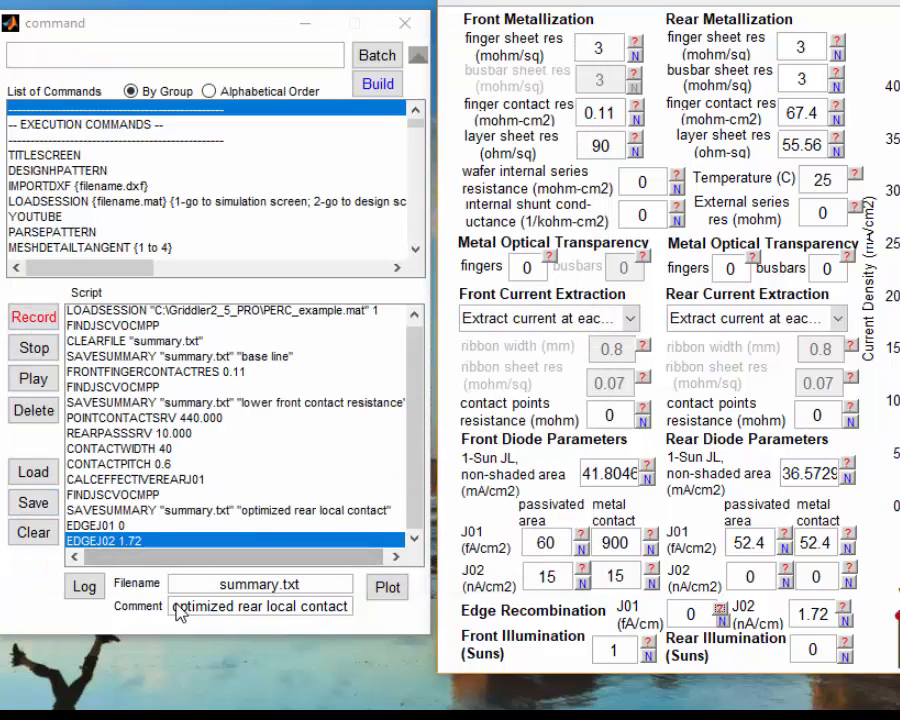
- Log the edge recombination case to summary.txt with the comment "ideally low edge recombination"
left_click_drag(178, 607, 441, 620)
key("BackSpace")
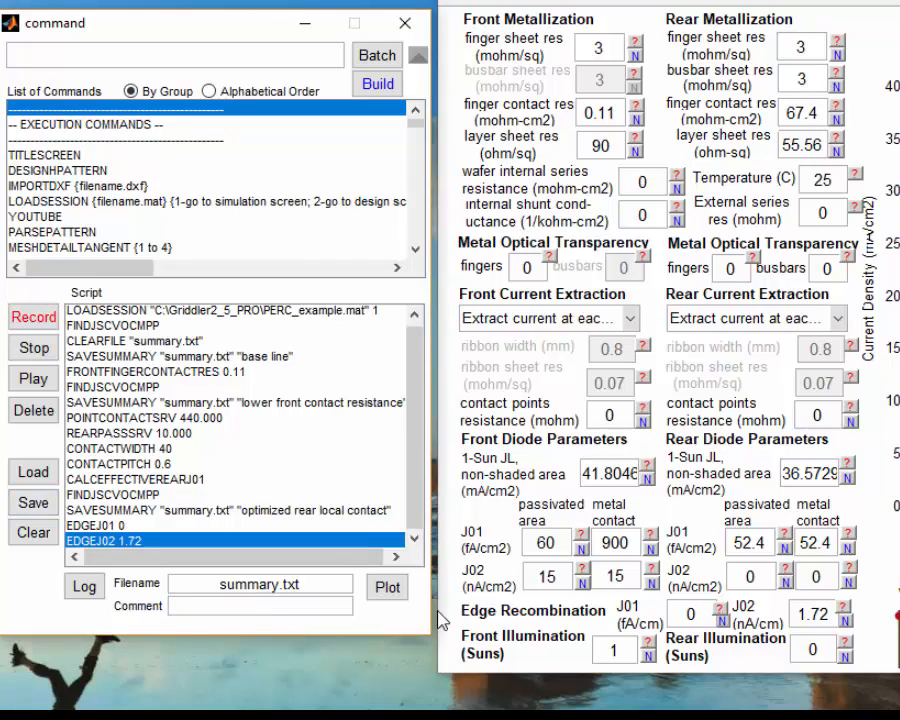
type("ideally low")
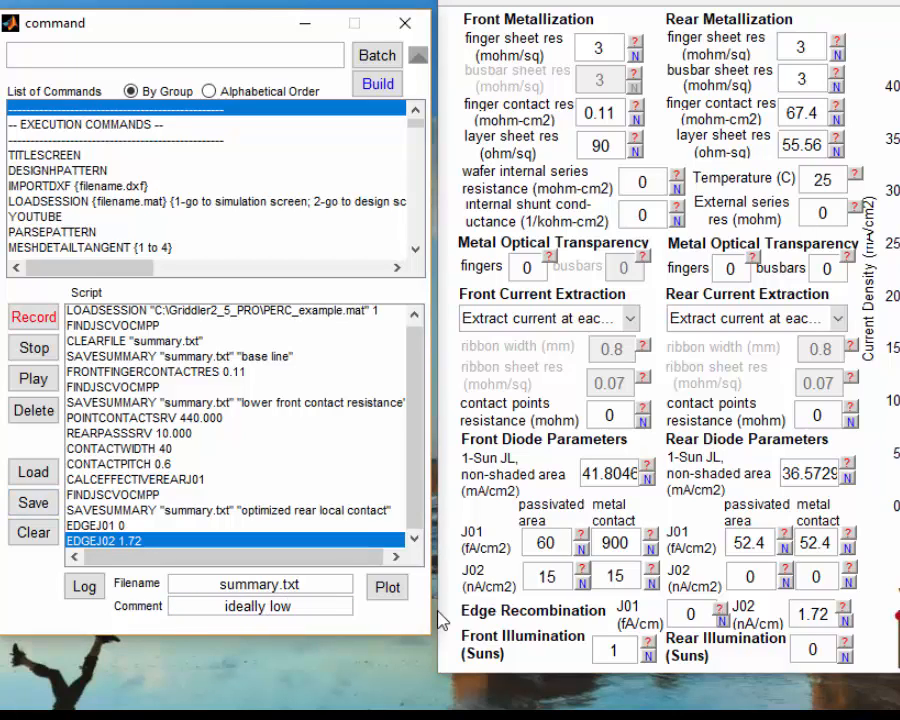
type(" edge recombination")
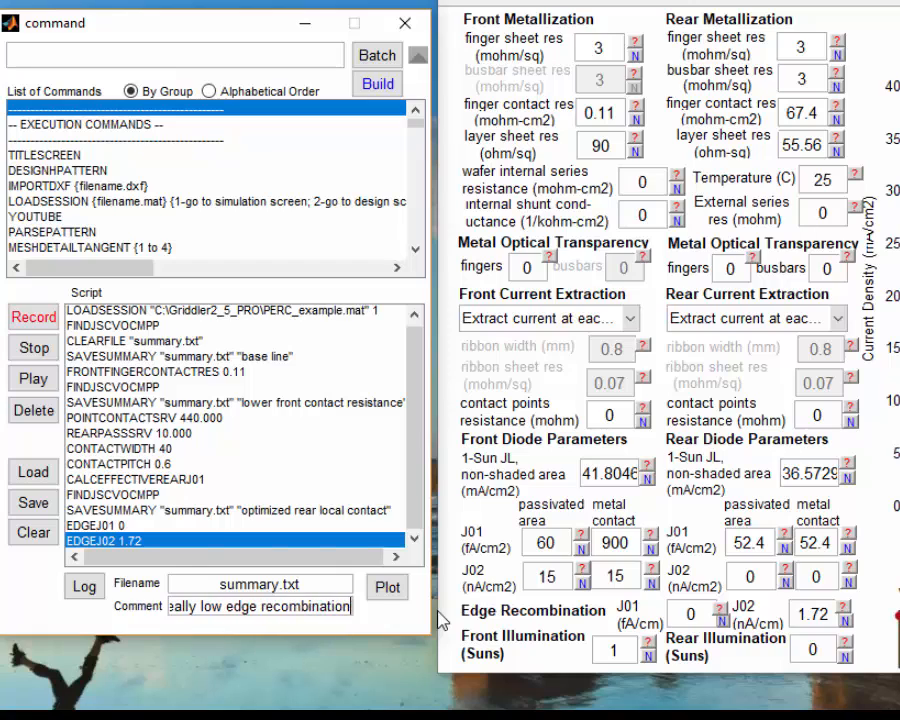
key("Return")
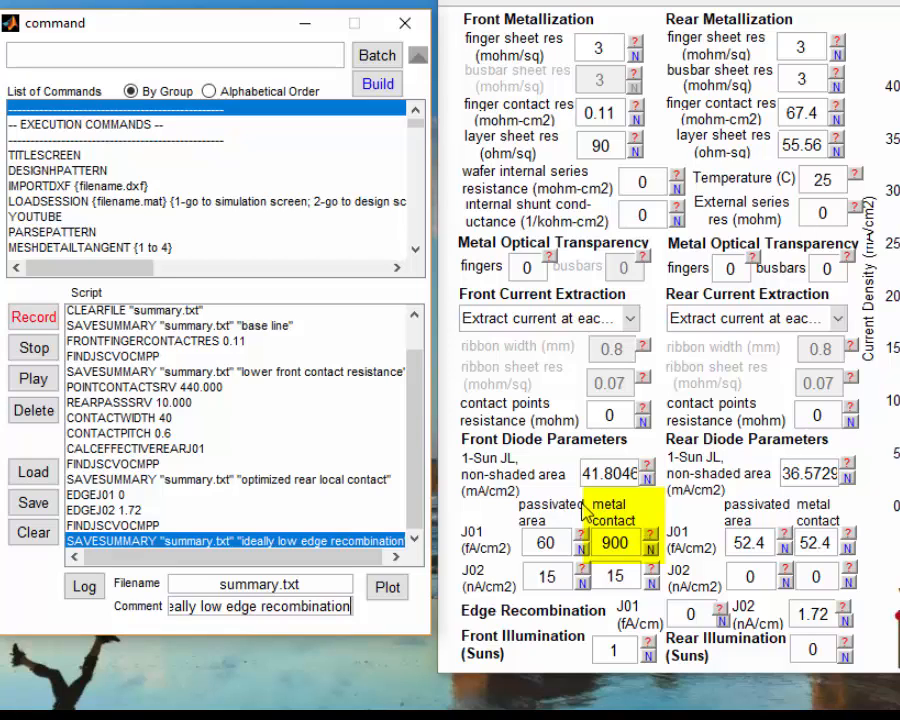
- Search the reported front metal contact J01 values for phosphorus and apply the PERC (2015) entry with J01 = 713 and J02 = 0
left_click(651, 538)
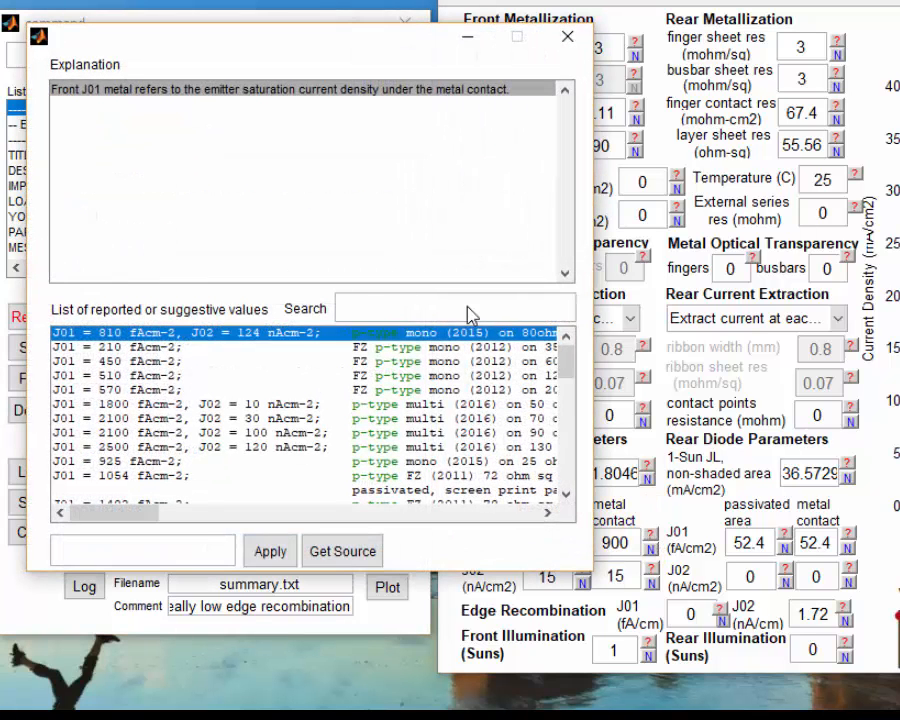
type("phosphorus")
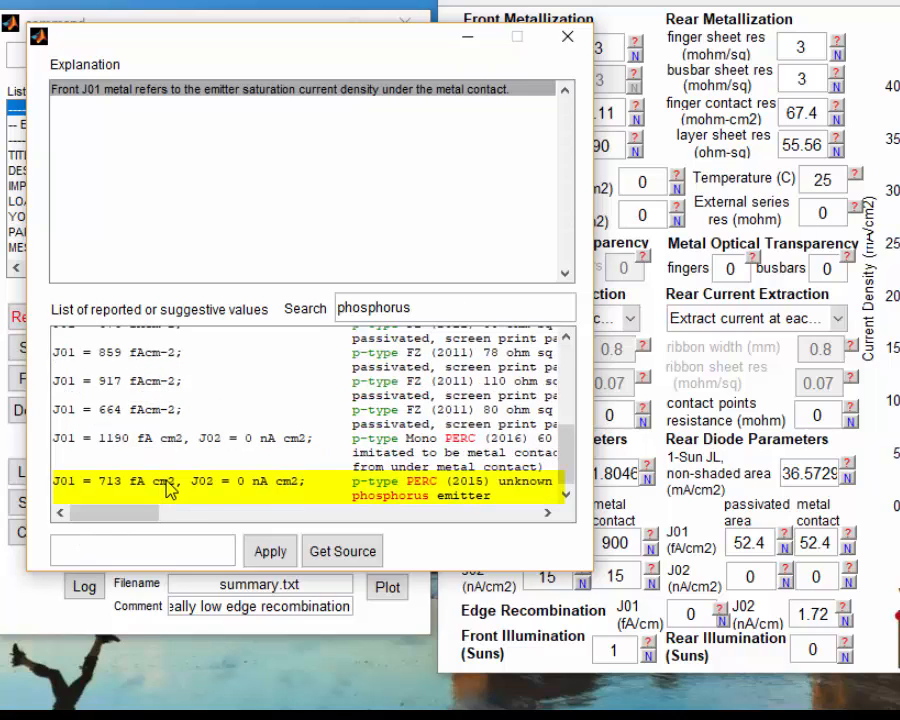
left_click(166, 486)
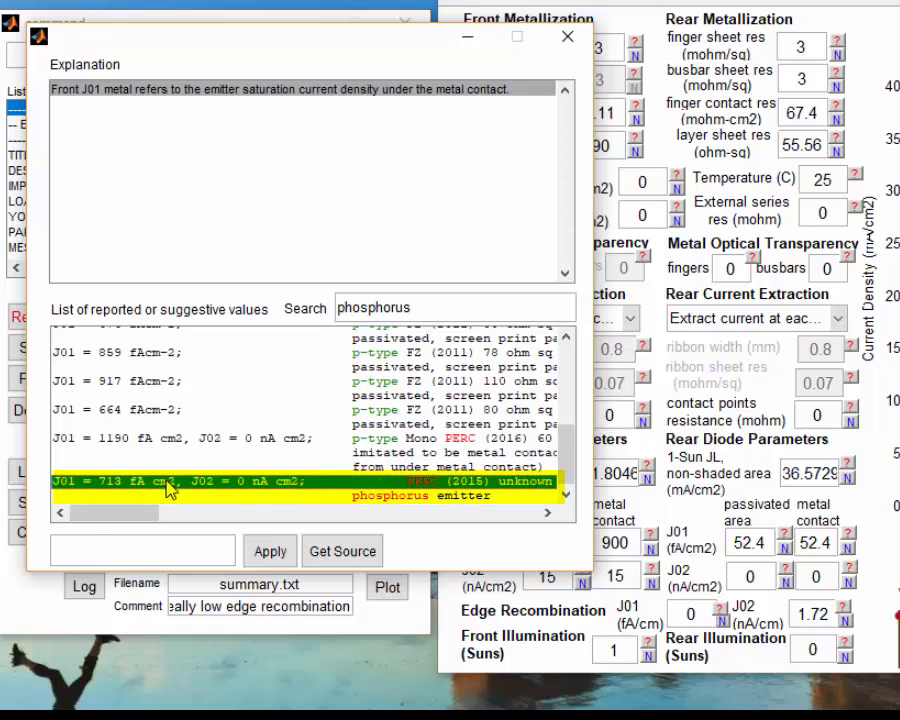
left_click(280, 557)
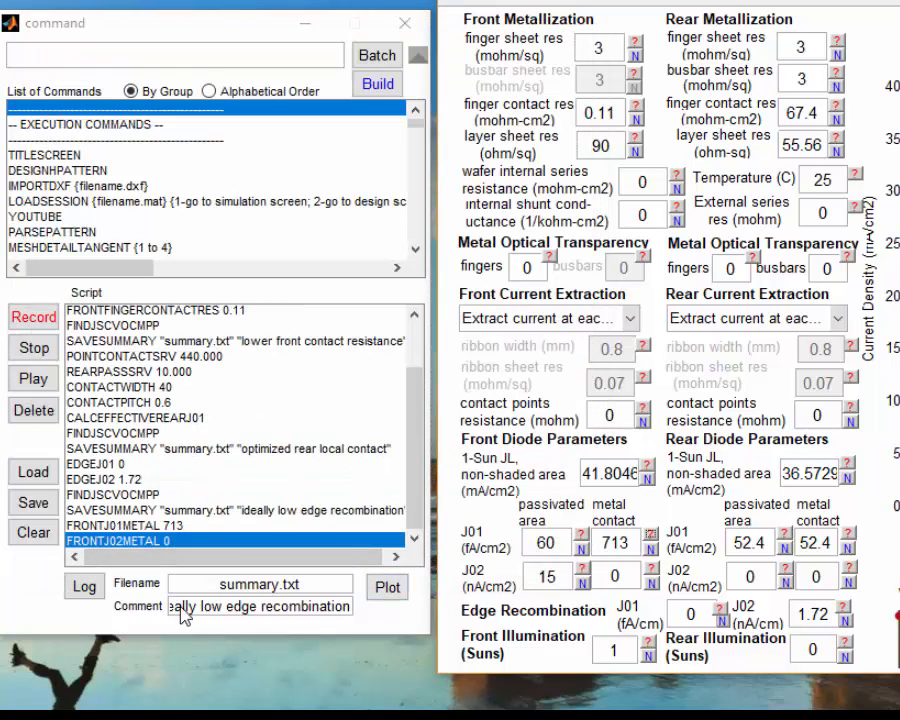
- Log the front metal contact case to summary.txt with the comment "lower J01 metal"
left_click_drag(180, 606, 350, 606)
key("BackSpace")
type("lower J")
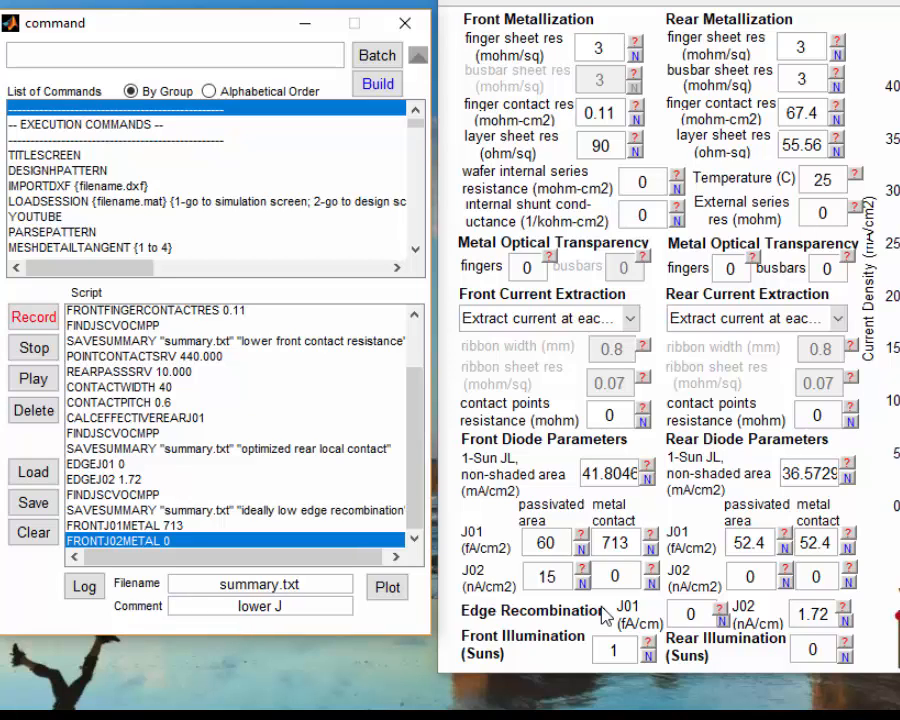
type("01 metal")
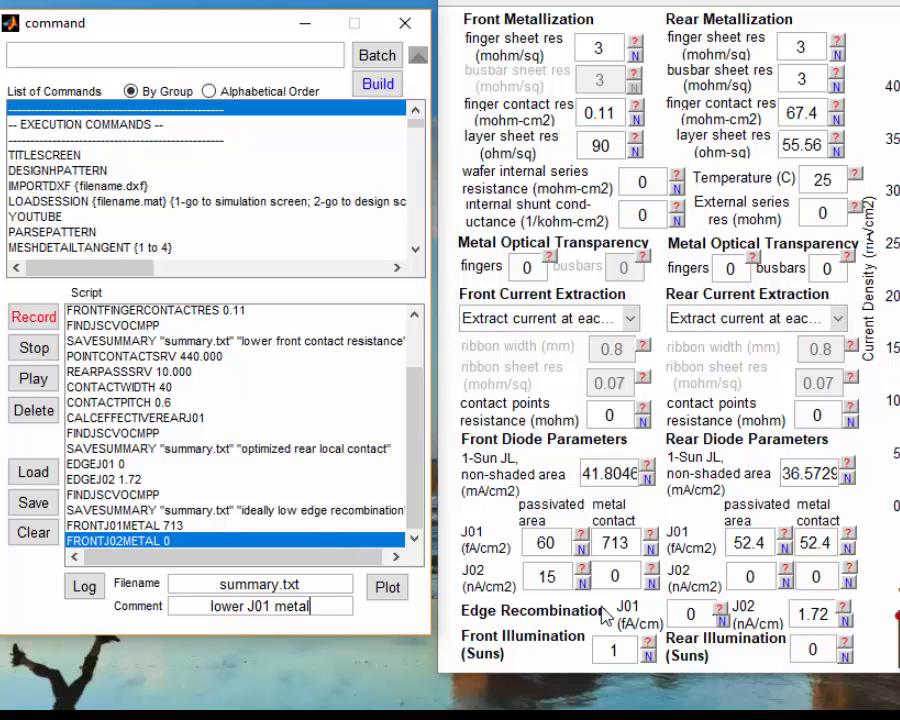
key("Return")
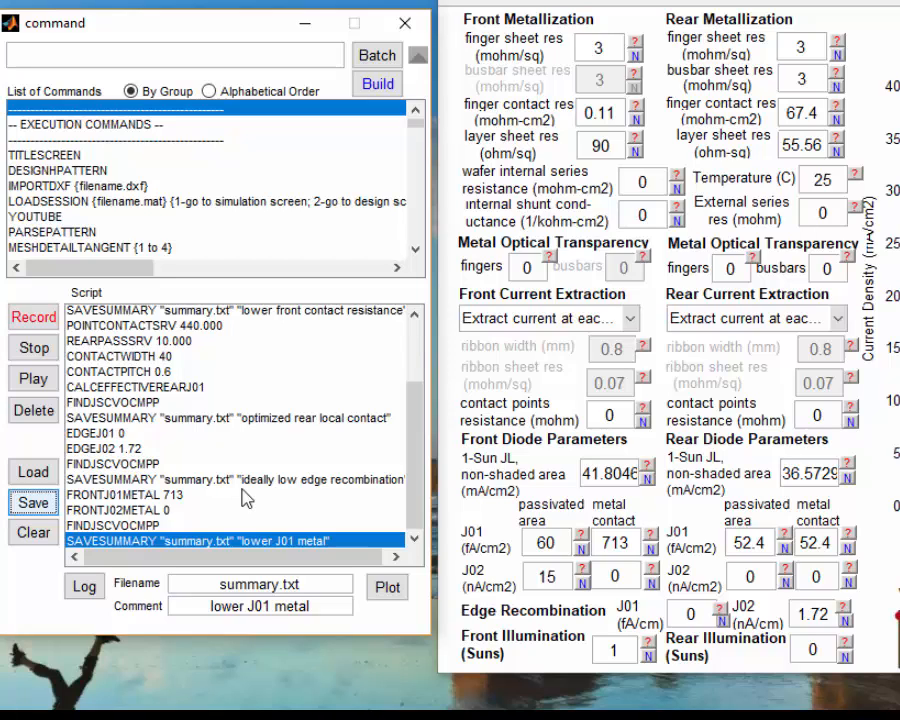
- Add a plot of summary.txt to the script, play the whole script and move the resulting plot window clear
left_click(387, 586)
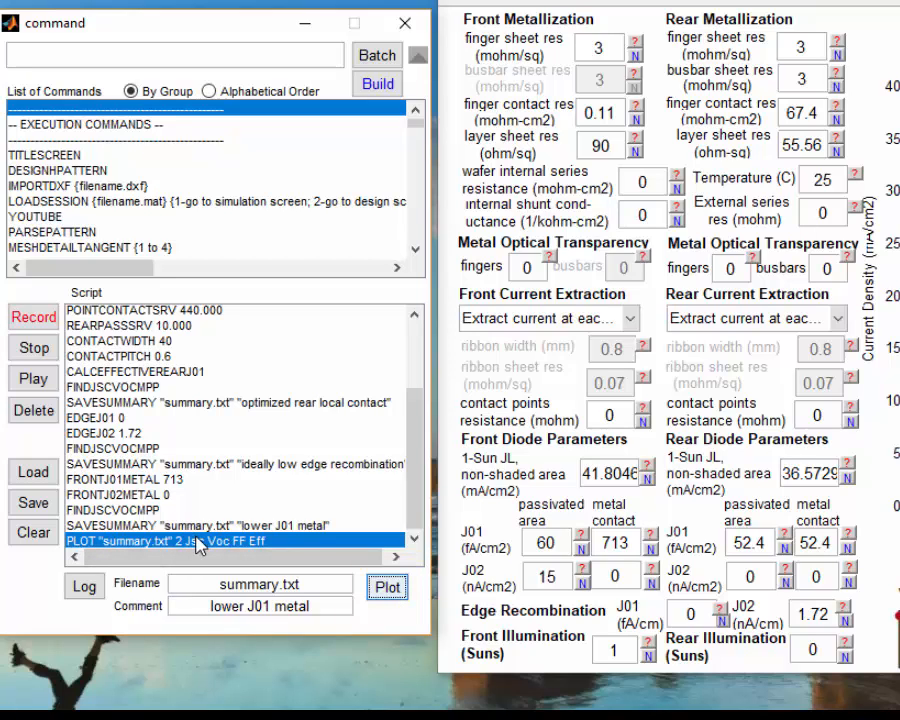
left_click(38, 380)
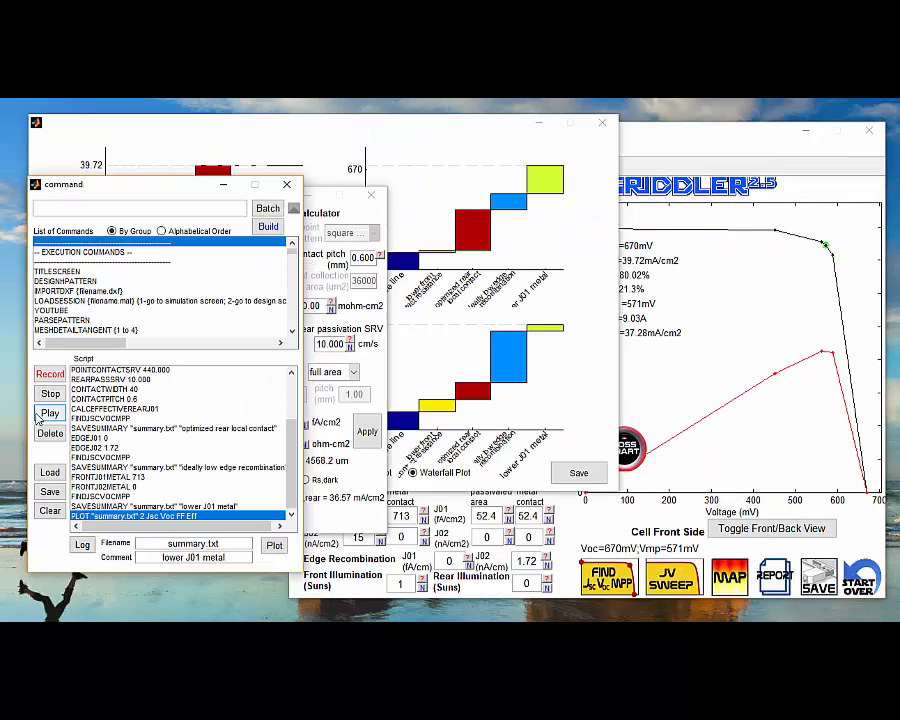
left_click_drag(322, 122, 403, 160)
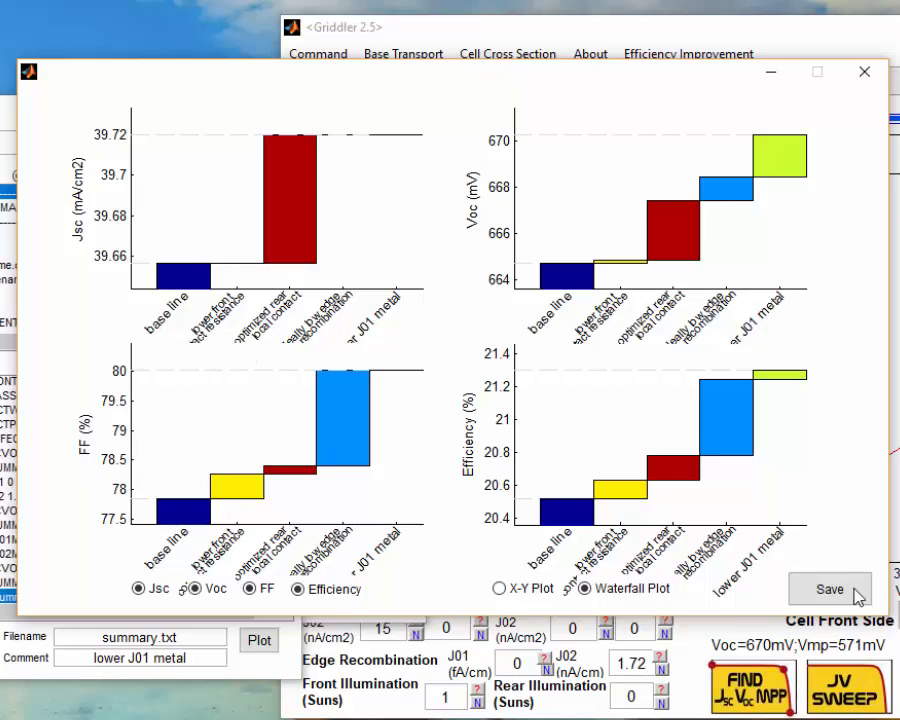
- Show only the efficiency waterfall plot by hiding FF, Voc and Jsc
left_click(251, 590)
left_click(195, 589)
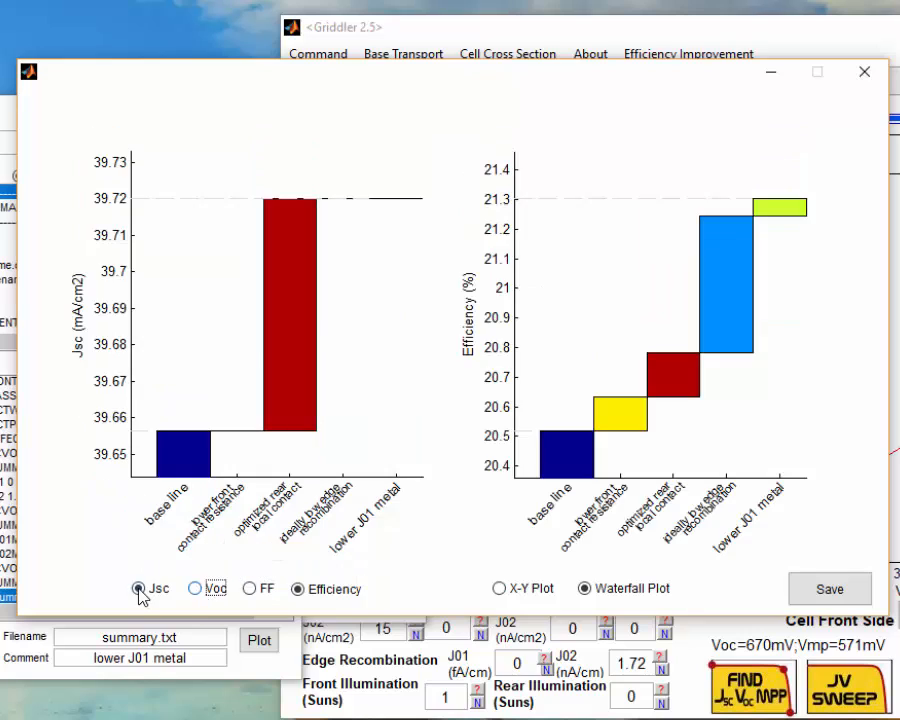
left_click(139, 588)
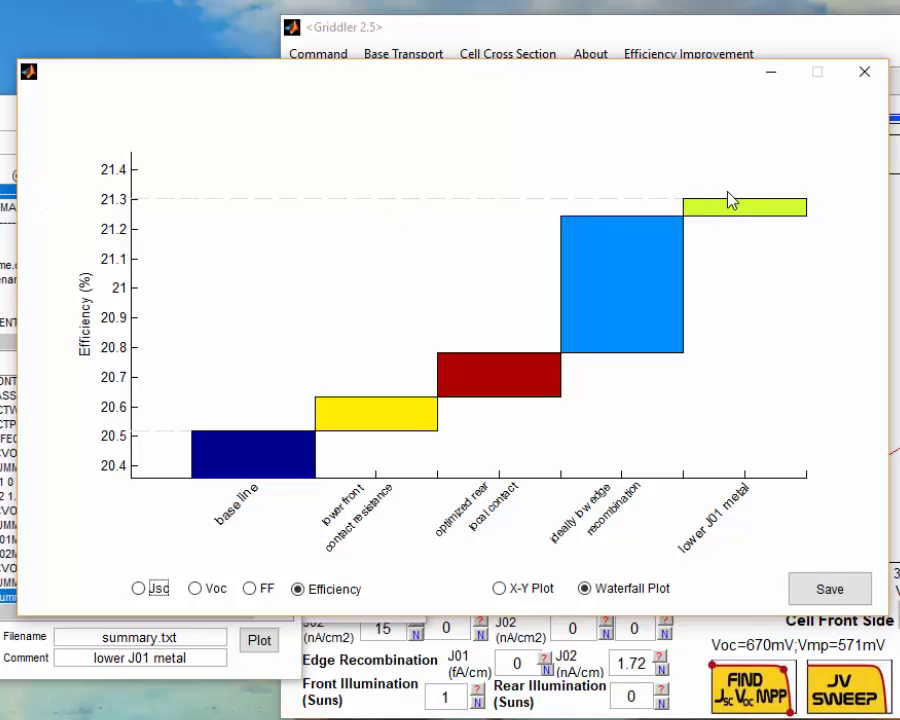
- Examine the Voc, Jsc and FF waterfall plots one at a time
left_click(214, 592)
left_click(297, 589)
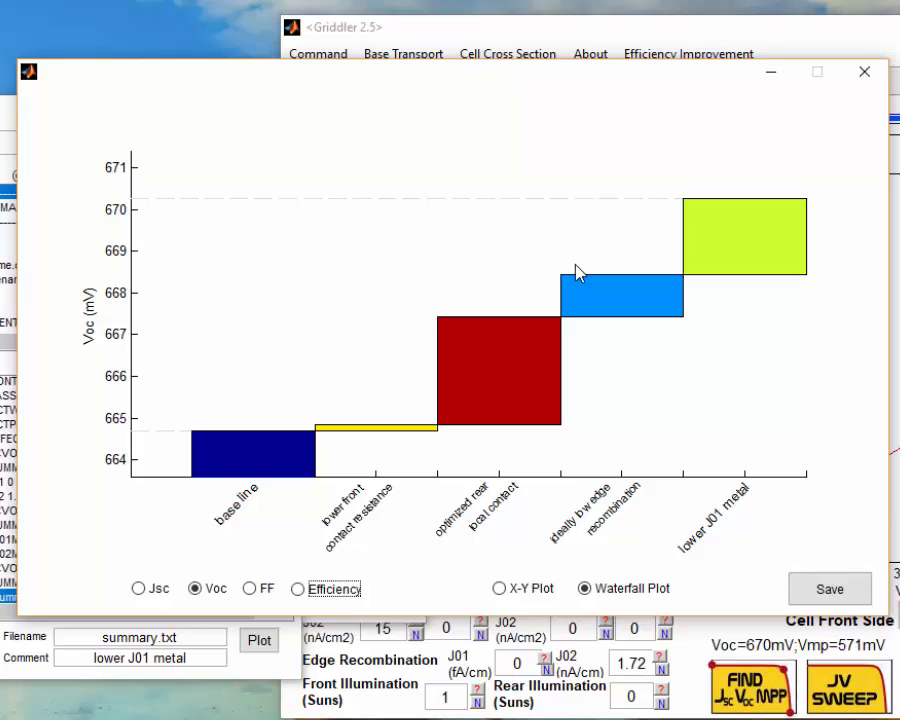
left_click(157, 588)
left_click(195, 590)
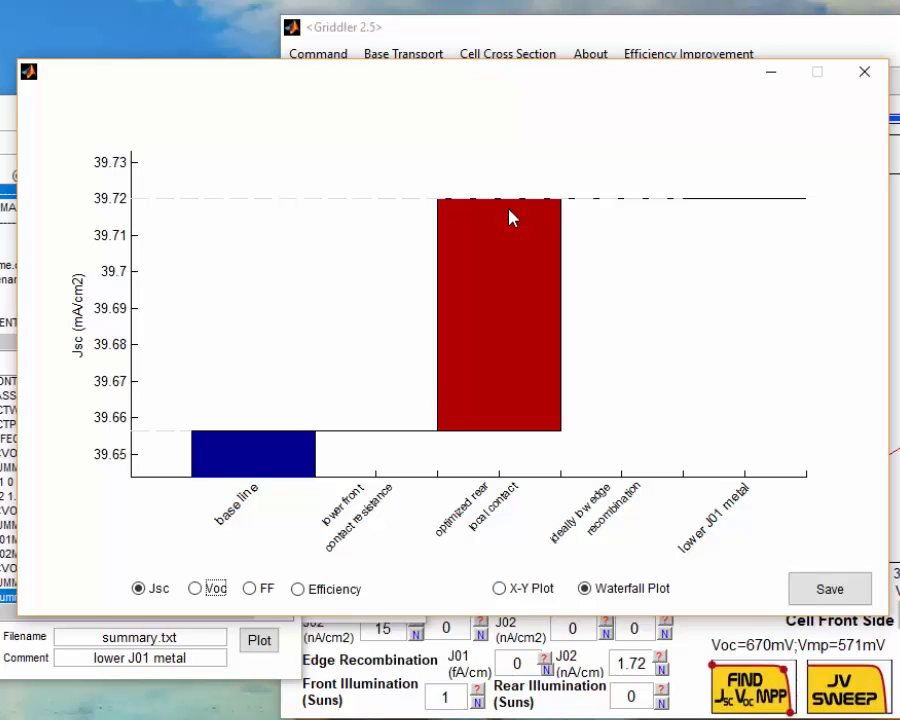
left_click(249, 589)
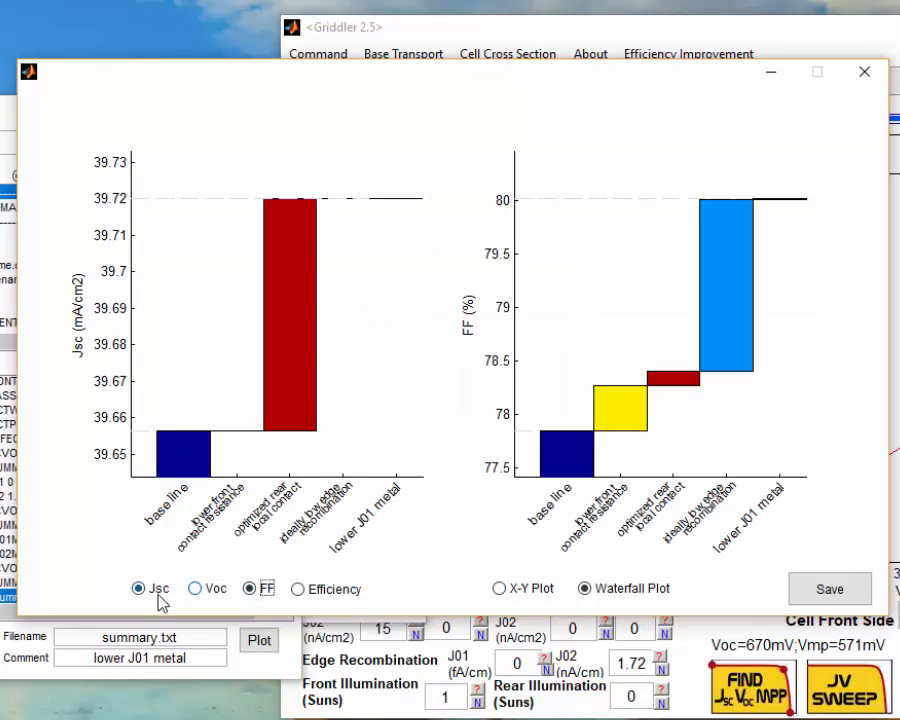
left_click(159, 592)
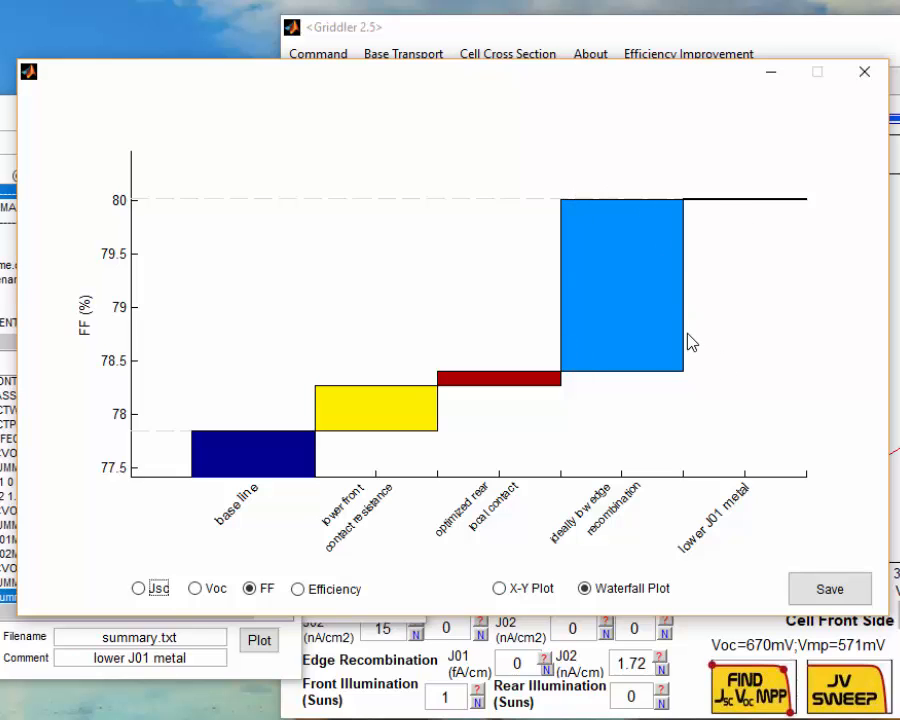
- Show all four parameter plots together and save them as efficiency_improvement_diagram.jpg in the Griddler2_5_PRO folder
left_click(305, 594)
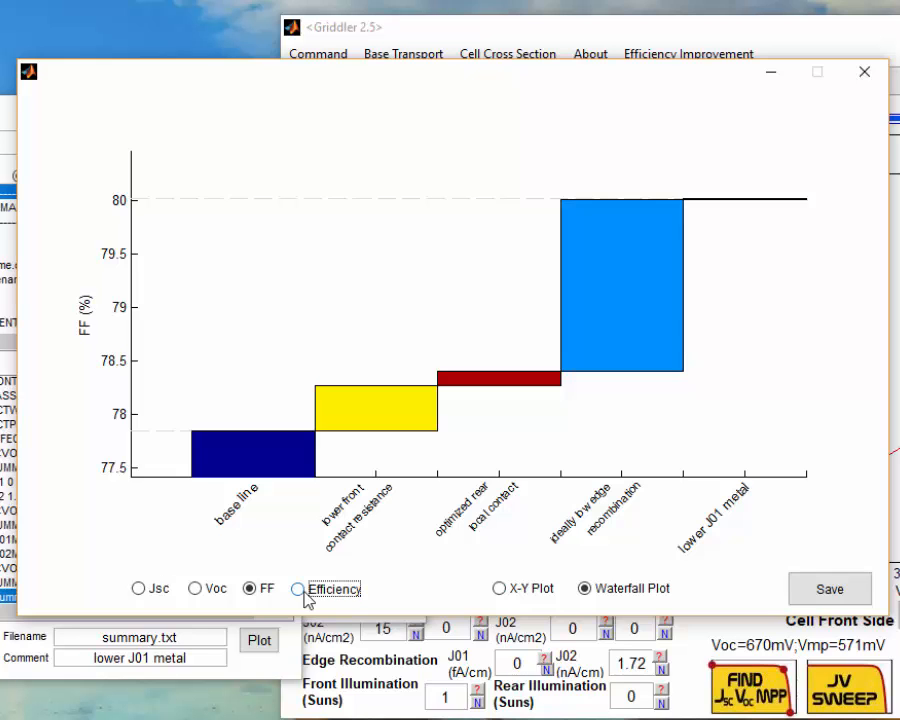
left_click(195, 588)
left_click(138, 588)
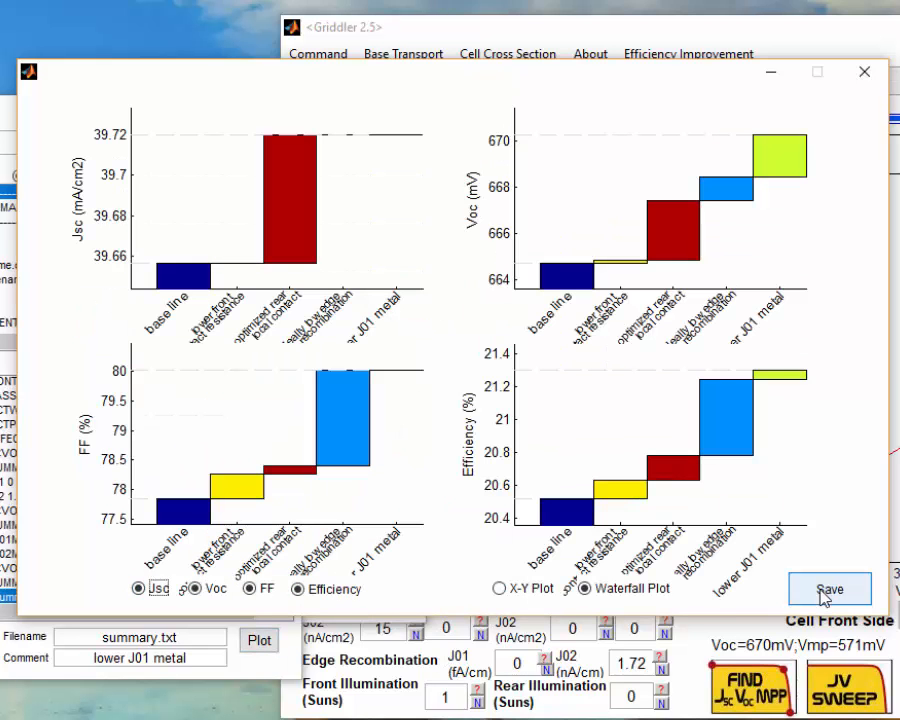
left_click(829, 589)
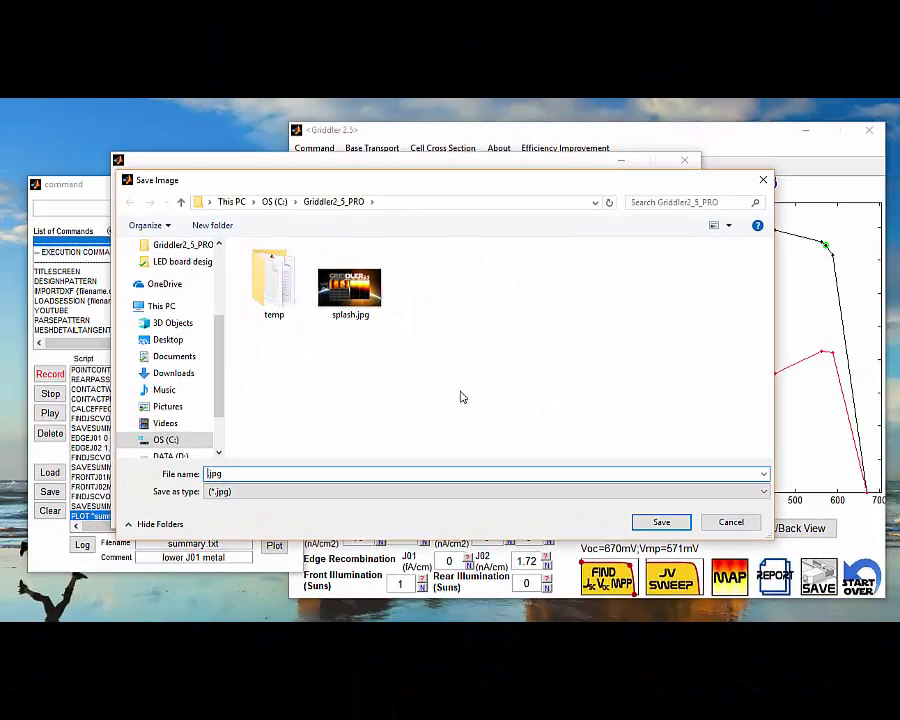
type("efficiency")
type("_improvement_")
type("diagram")
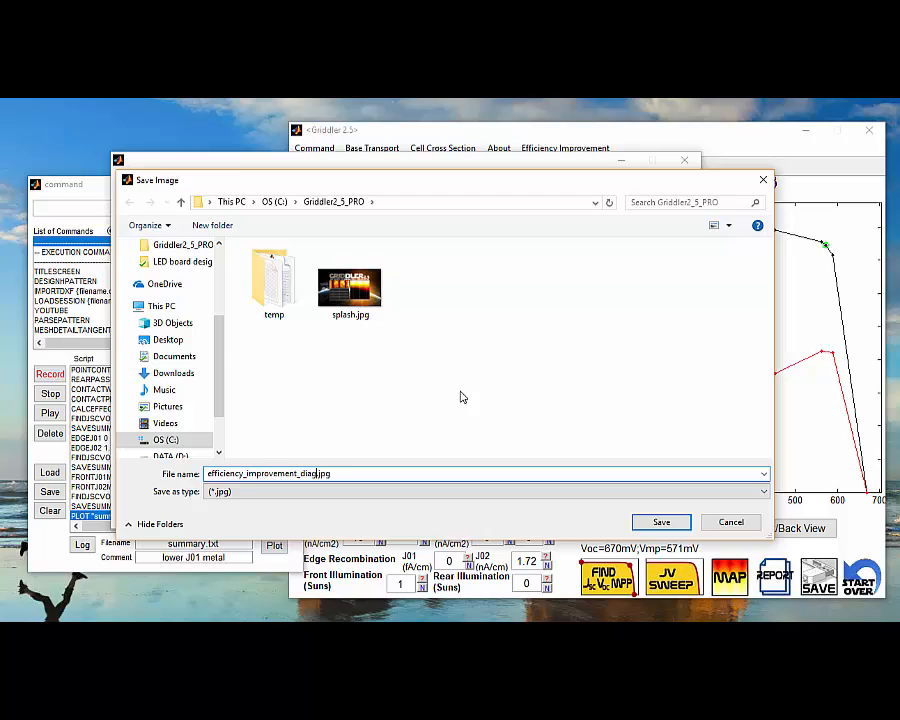
key("Return")
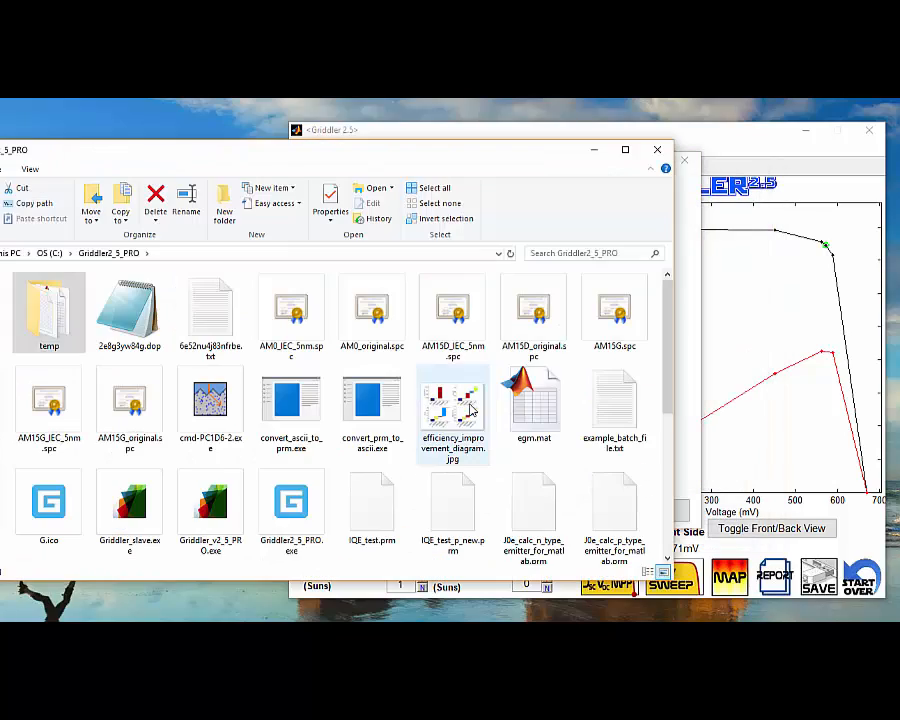
- Open efficiency_improvement_diagram.jpg from the Griddler2_5_PRO folder to check the saved image, and close it
double_click(462, 408)
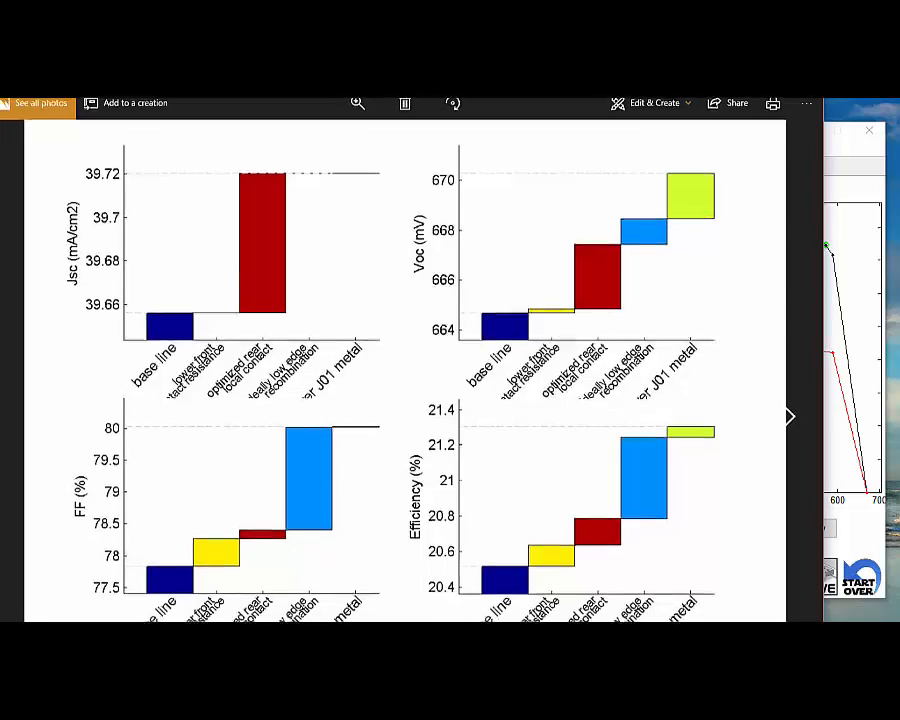
left_click_drag(820, 60, 640, 228)
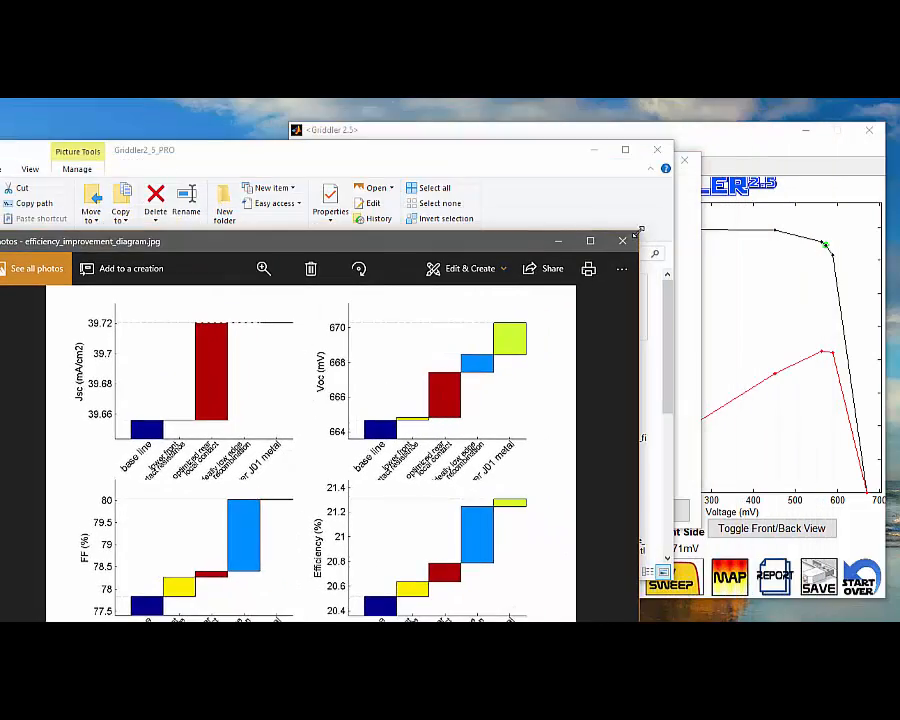
left_click_drag(523, 243, 605, 166)
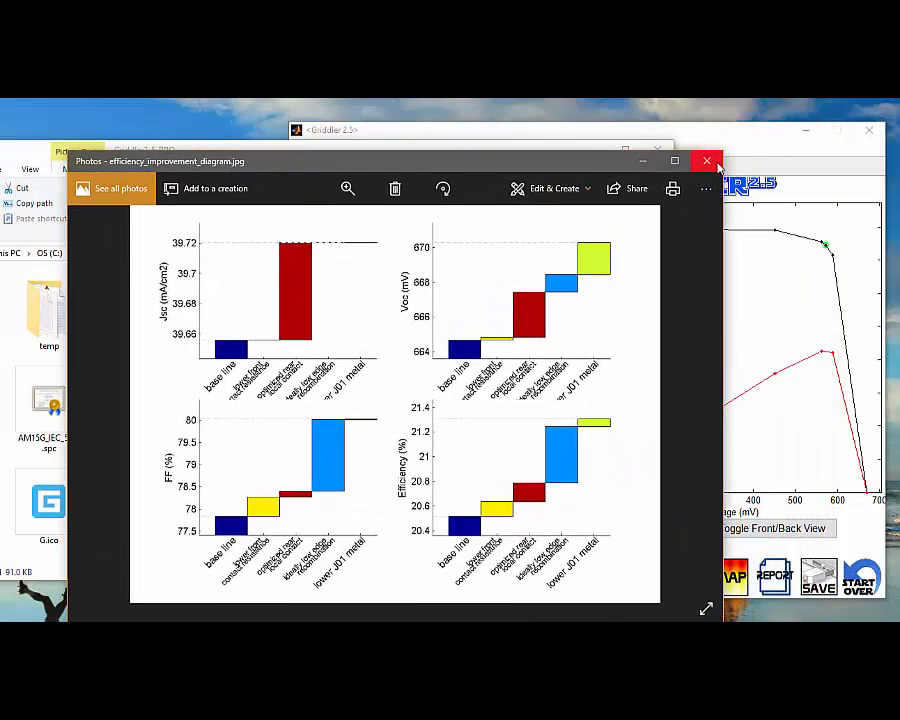
left_click(706, 162)
- Open summary.txt from the Griddler2_5_PRO folder in Notepad, review the logged results and close it
key("alt+Tab")
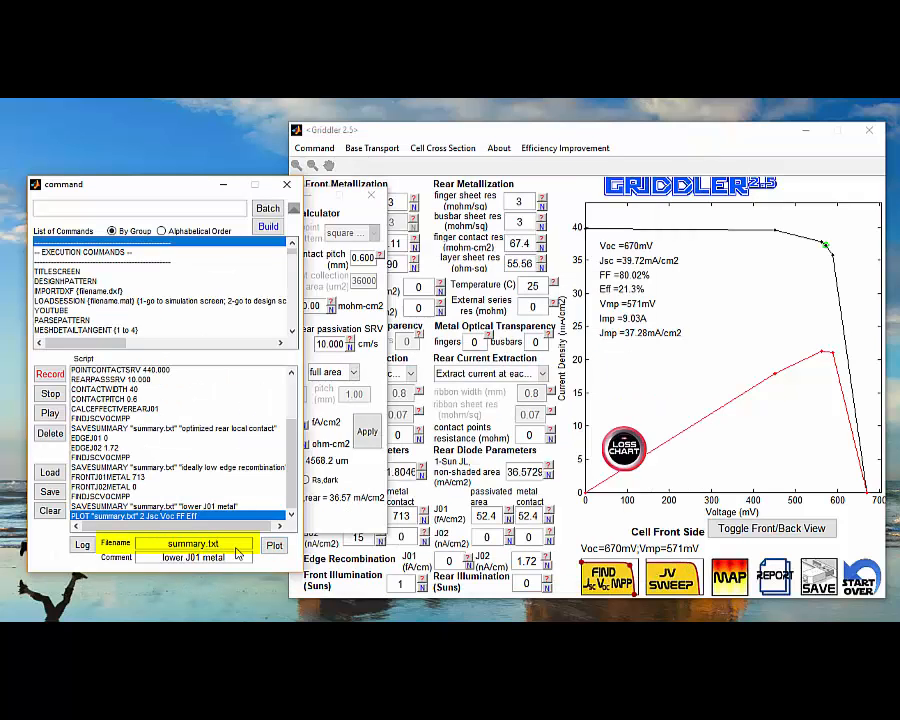
key("alt+Tab")
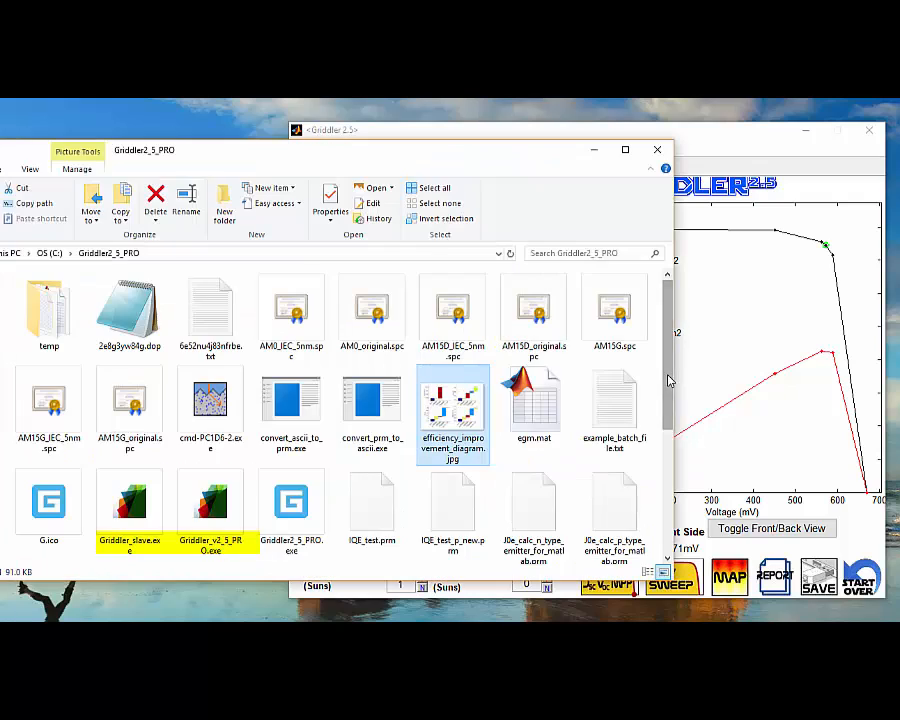
scroll(303, 427, "down", 5)
double_click(303, 427)
left_click_drag(319, 131, 272, 158)
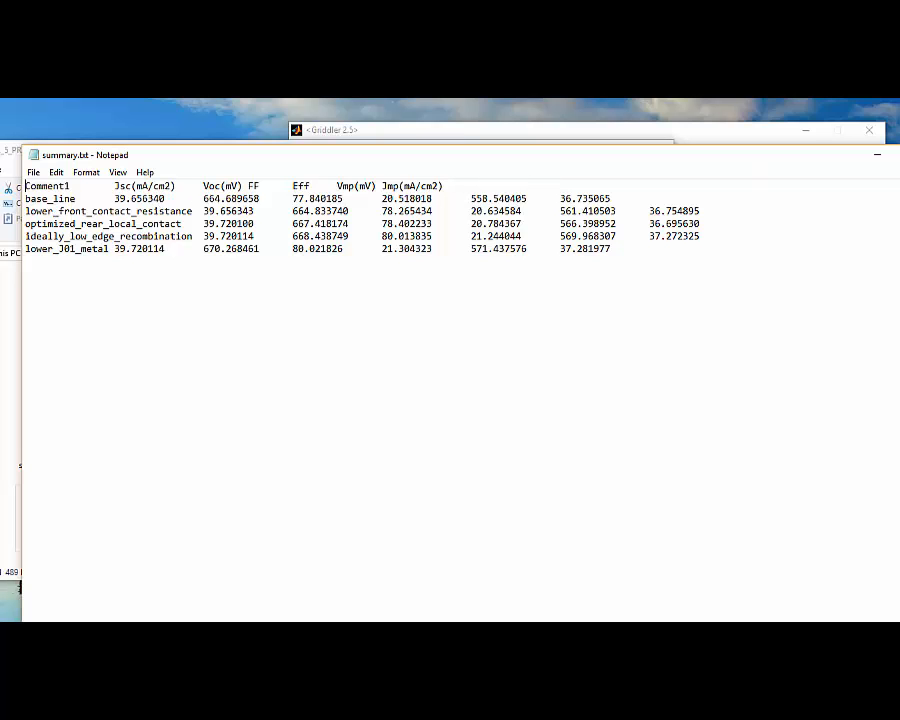
left_click(899, 155)
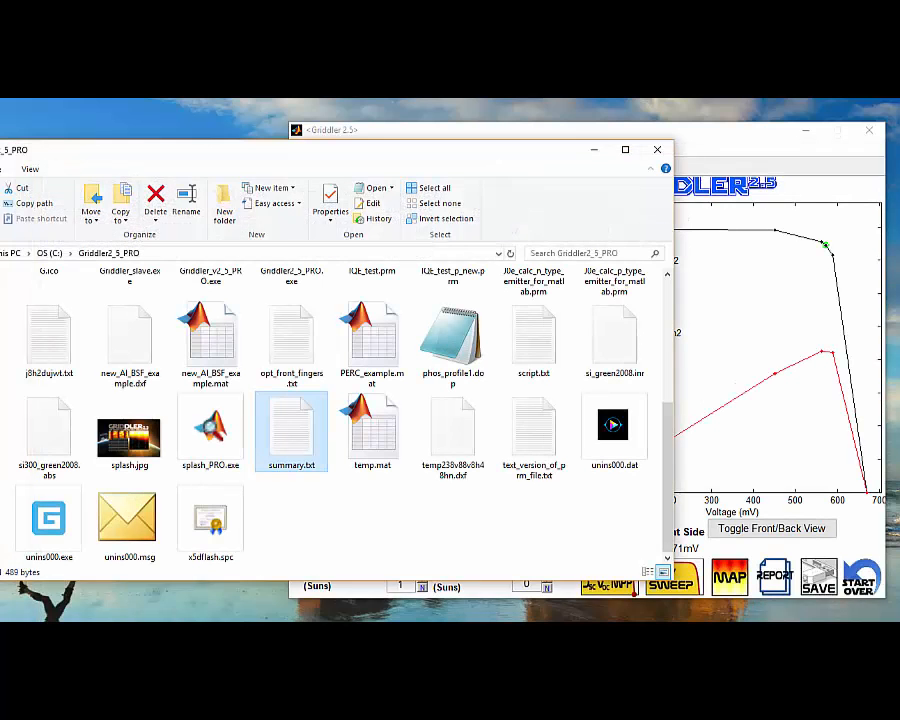
- Close the folder window and the calculator, and move the command window clear of the main Griddler window
left_click(655, 149)
left_click_drag(129, 187, 107, 187)
left_click(372, 195)
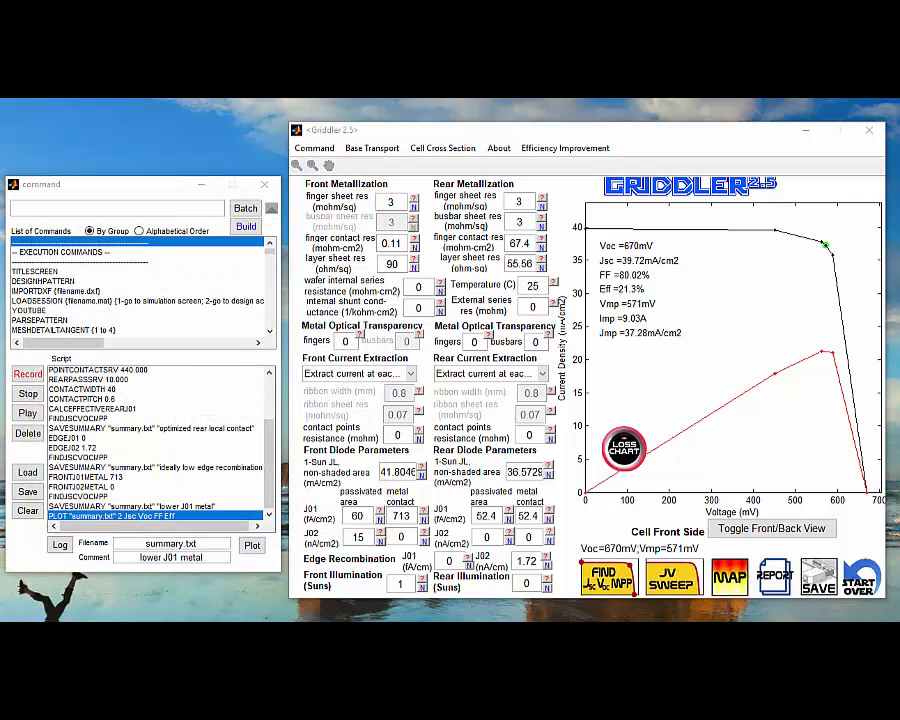